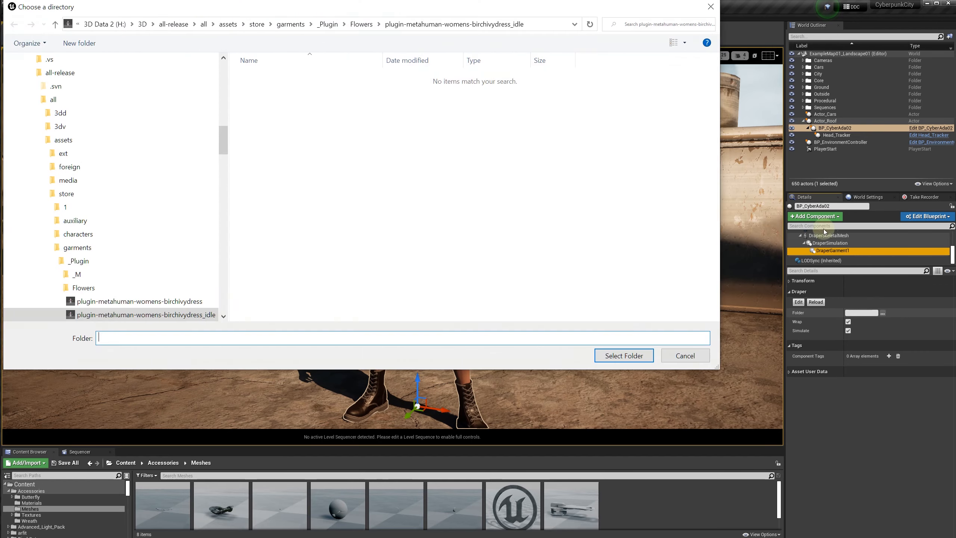
Load the plugin-metahuman-tal-womens-romper folder as the garment for DraperGarment1
{"action": "left_click", "coordinate": [433, 208]}
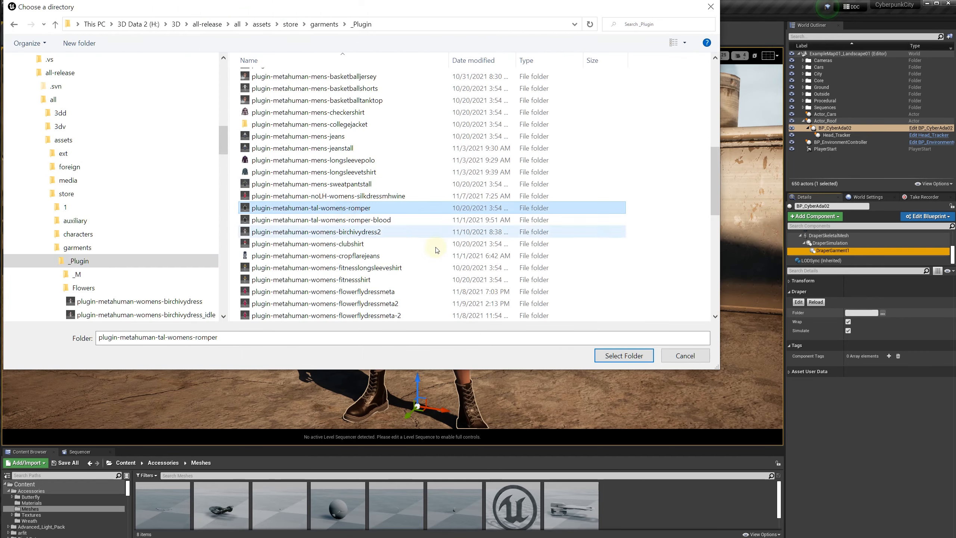
{"action": "left_click", "coordinate": [612, 358]}
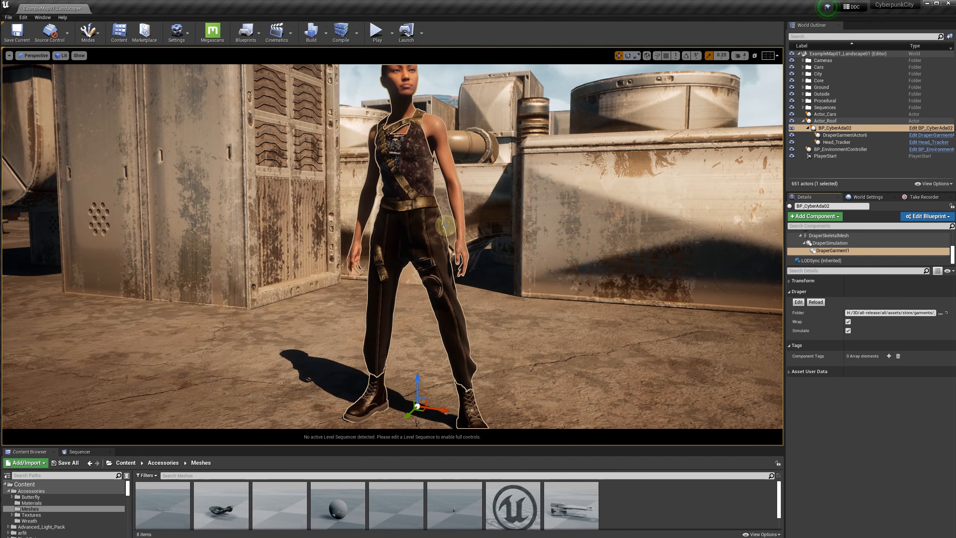
{"action": "scroll", "coordinate": [446, 226], "scroll_direction": "up", "scroll_amount": 6}
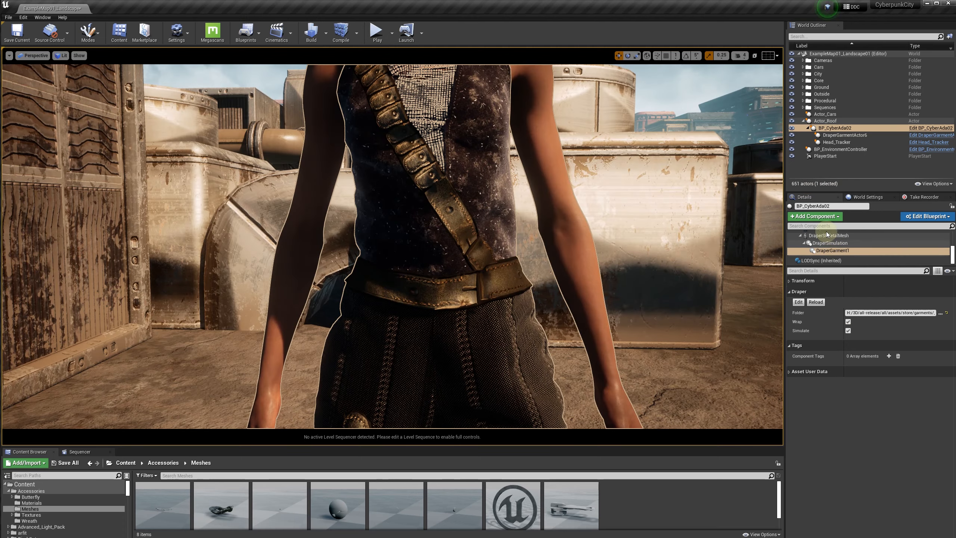
Add a Draper Attachment component under DraperGarment1 and name it BuckleAttachment
{"action": "left_click", "coordinate": [823, 216]}
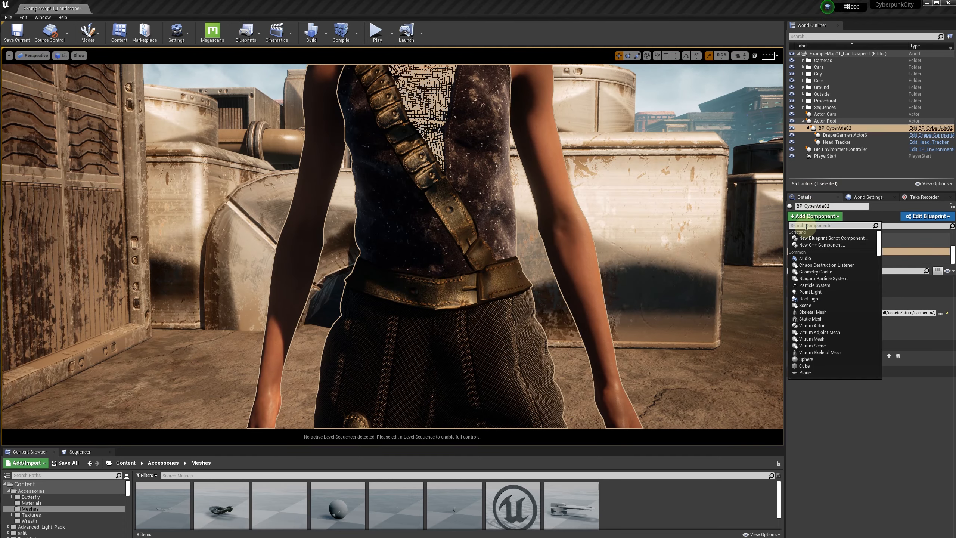
{"action": "type", "text": "drap"}
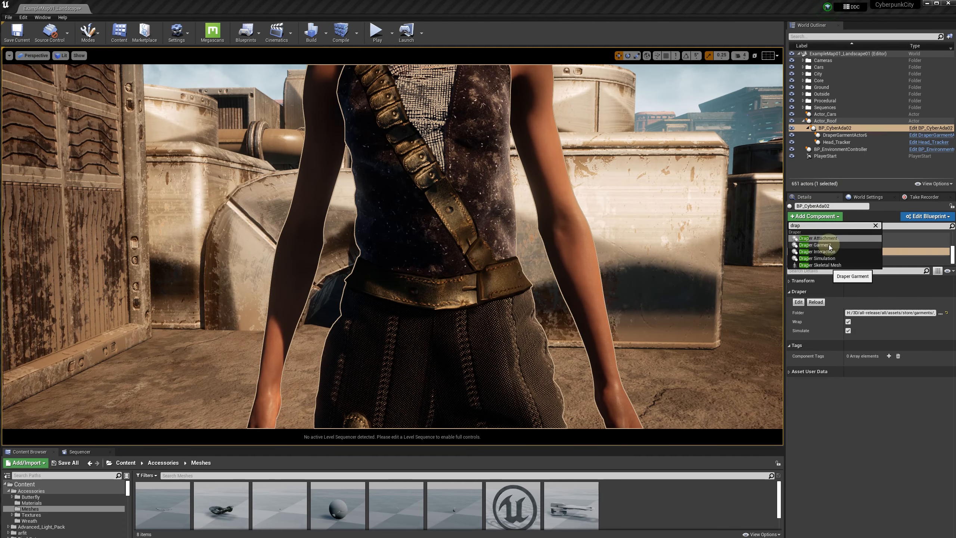
{"action": "left_click", "coordinate": [830, 239]}
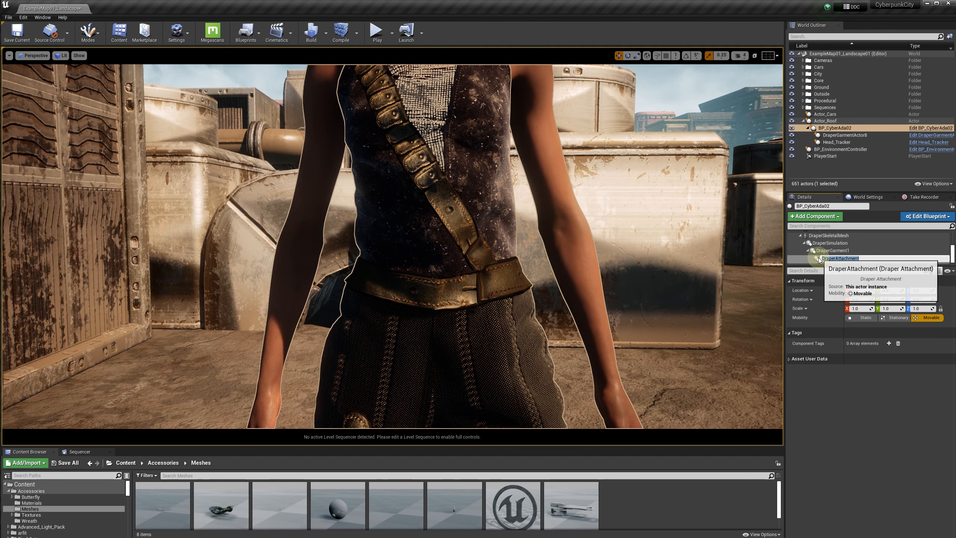
{"action": "left_click", "coordinate": [823, 259]}
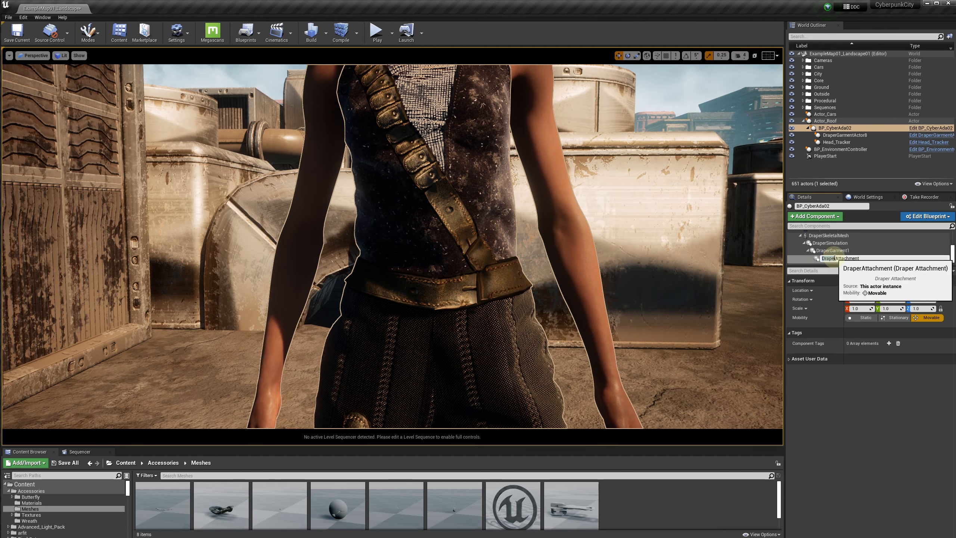
{"action": "type", "text": "Buckle"}
{"action": "key", "text": "Return"}
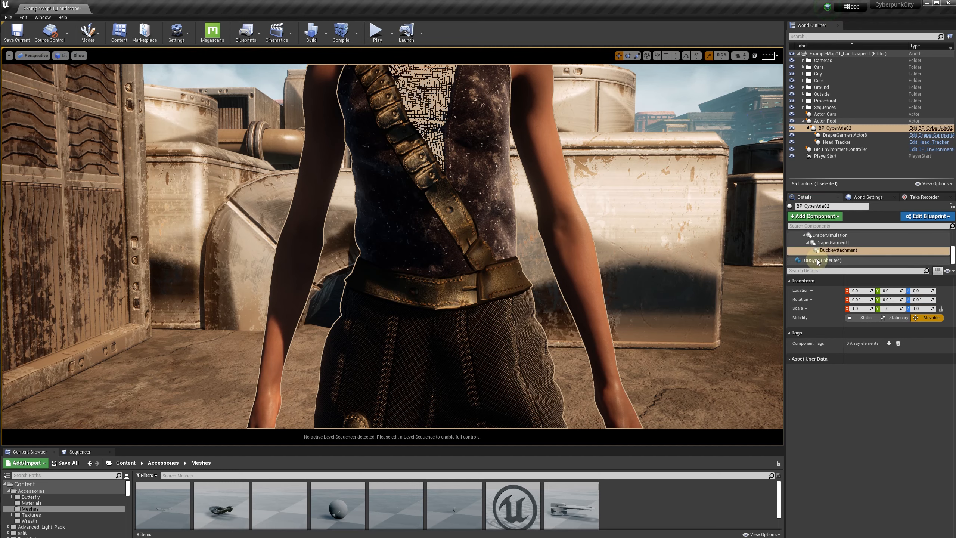
Add a Static Mesh component under BuckleAttachment and assign the Buckle_B mesh to it
{"action": "left_click", "coordinate": [817, 217]}
{"action": "type", "text": "sta"}
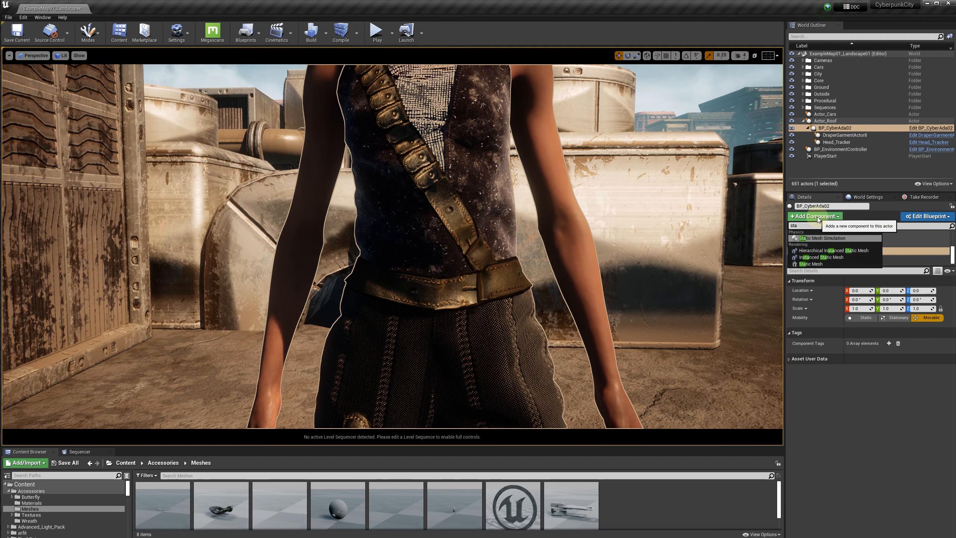
{"action": "left_click", "coordinate": [810, 264]}
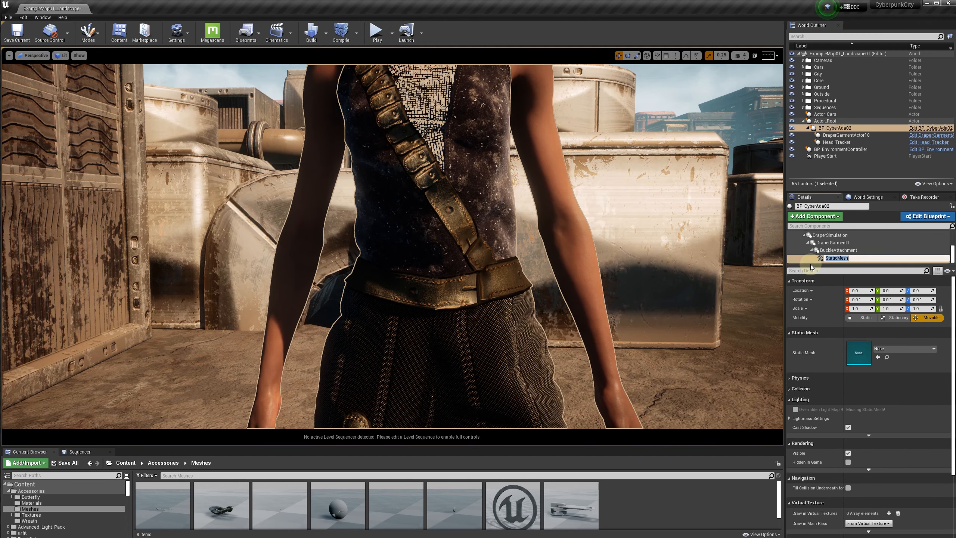
{"action": "left_click_drag", "start_coordinate": [236, 511], "coordinate": [865, 350]}
Move BuckleAttachment up from the ground to just in front of the character's waist, at about X -10, Y 15, Z 89
{"action": "scroll", "coordinate": [578, 308], "scroll_direction": "down", "scroll_amount": 5}
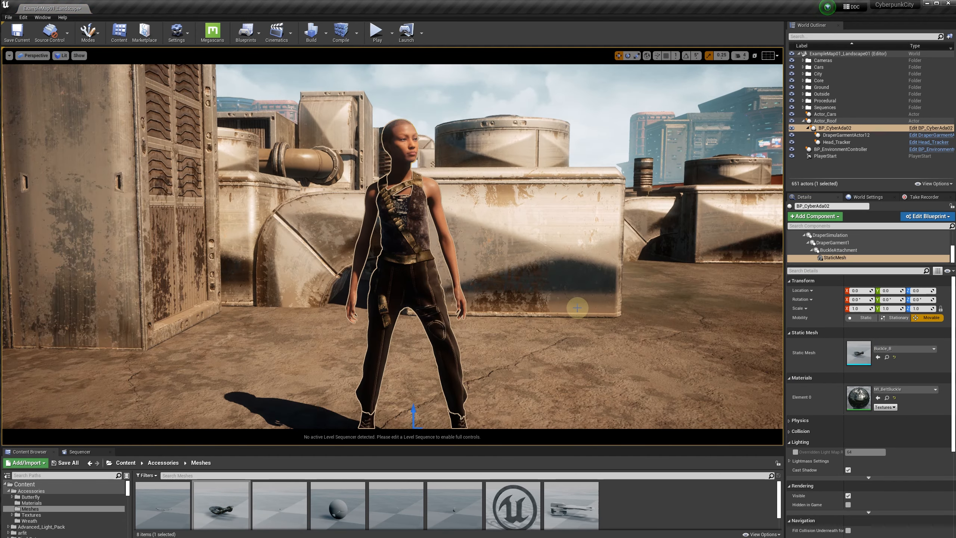
{"action": "scroll", "coordinate": [578, 308], "scroll_direction": "down", "scroll_amount": 3}
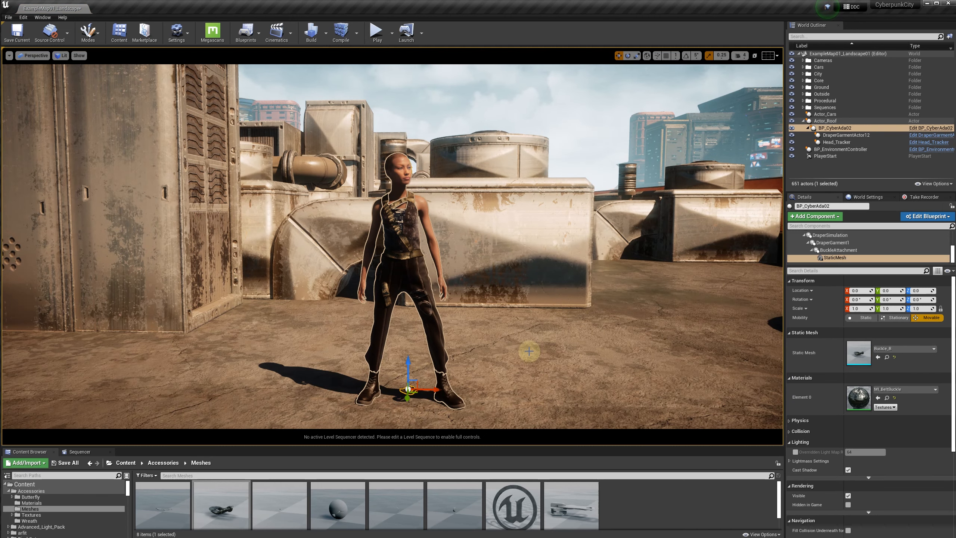
{"action": "left_click", "coordinate": [839, 250]}
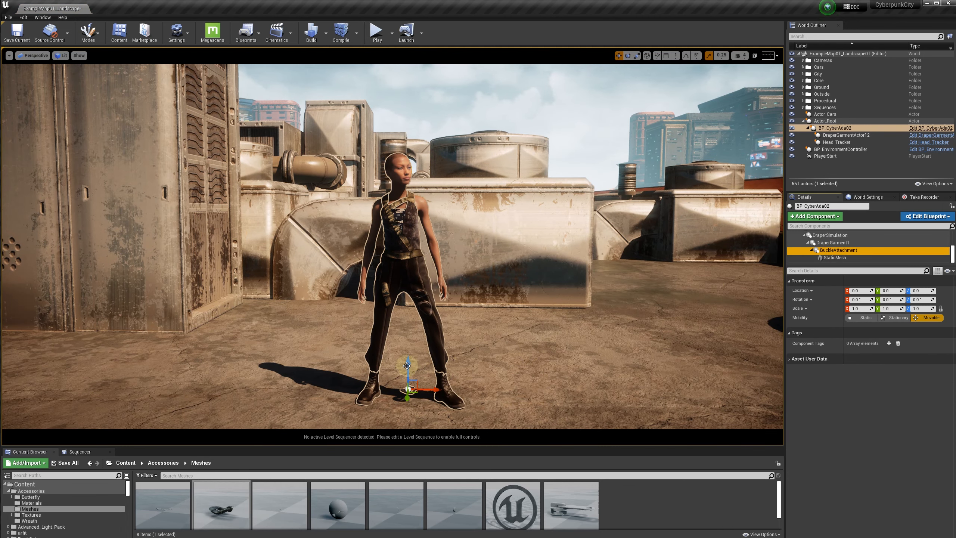
{"action": "left_click_drag", "start_coordinate": [408, 362], "coordinate": [414, 274]}
{"action": "left_click_drag", "start_coordinate": [431, 236], "coordinate": [391, 251], "text": "alt"}
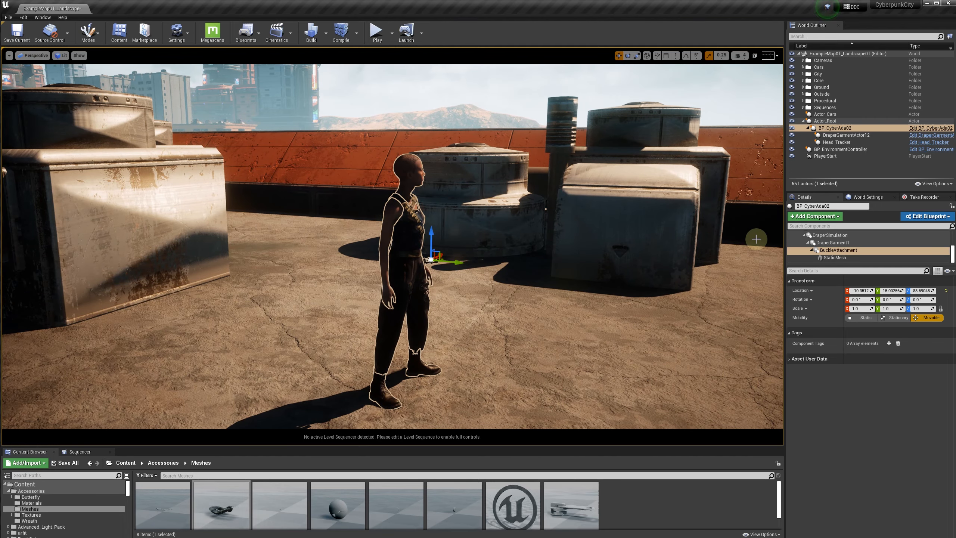
Rotate the buckle mesh upright to face forward, at about -86° on X, -1° on Y and 17° on Z
{"action": "double_click", "coordinate": [816, 250]}
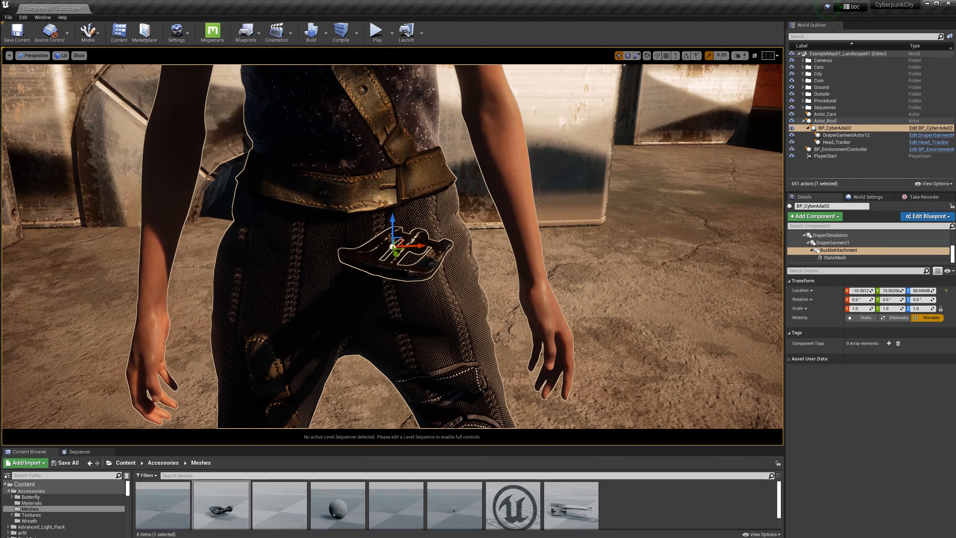
{"action": "left_click", "coordinate": [829, 258]}
{"action": "key", "text": "e"}
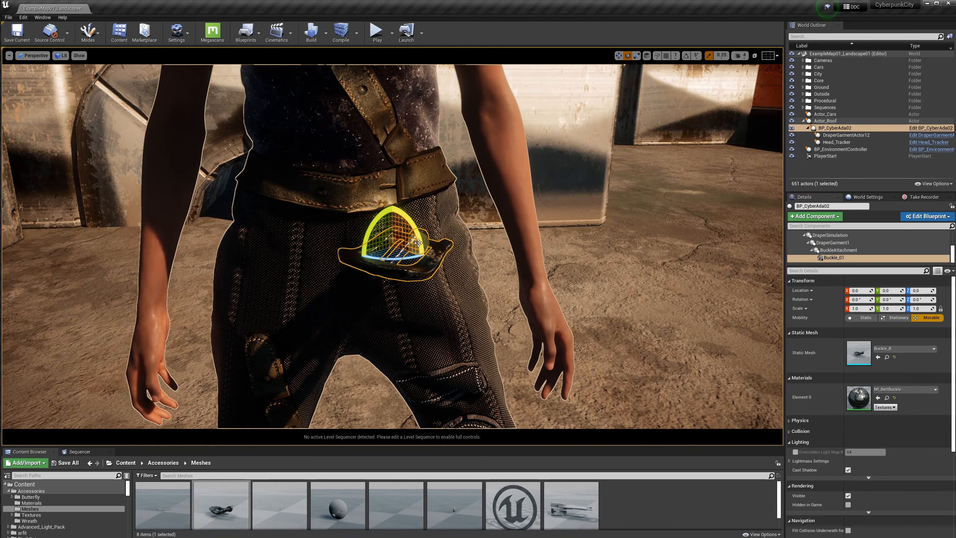
{"action": "left_click_drag", "start_coordinate": [420, 238], "coordinate": [476, 303]}
{"action": "left_click_drag", "start_coordinate": [416, 261], "coordinate": [466, 262]}
{"action": "mouse_move", "coordinate": [523, 268]}
{"action": "left_mouse_down", "text": "alt"}
{"action": "mouse_move", "coordinate": [610, 268]}
{"action": "mouse_move", "coordinate": [524, 268]}
{"action": "left_mouse_up", "text": "alt"}
Scale the buckle mesh uniformly to 0.5
{"action": "left_click", "coordinate": [857, 308]}
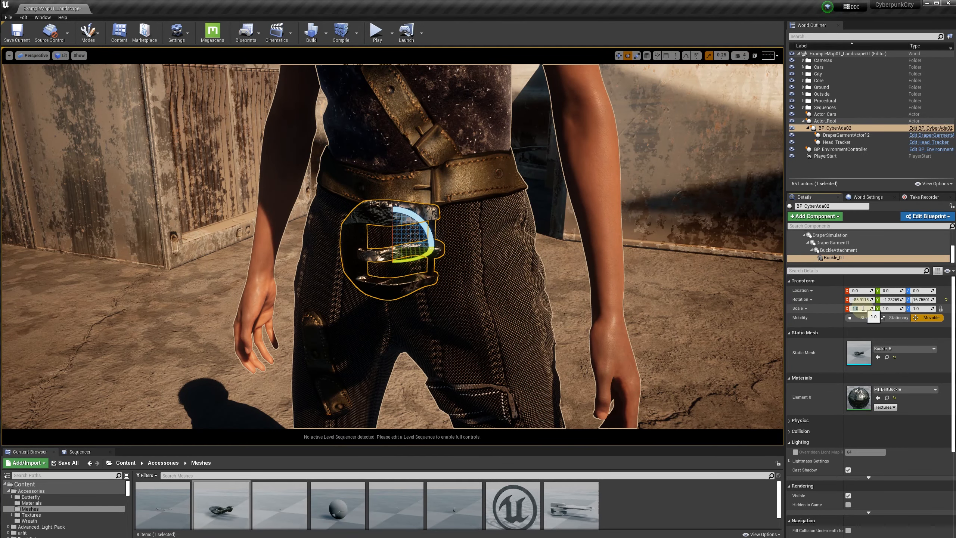
{"action": "type", "text": "0.5"}
{"action": "key", "text": "Return"}
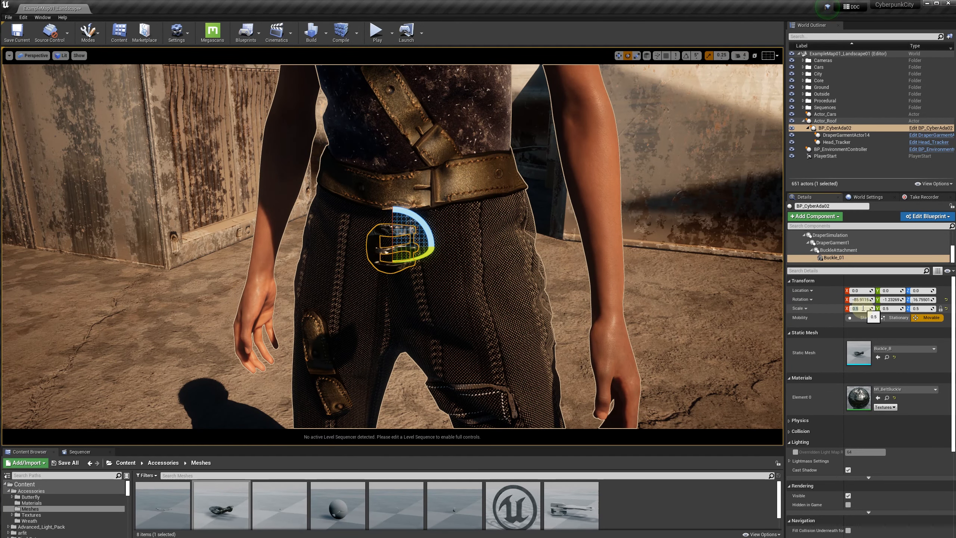
Move BuckleAttachment up to belt height and back toward the body so the buckle sits on the front of the belt
{"action": "left_click", "coordinate": [839, 250]}
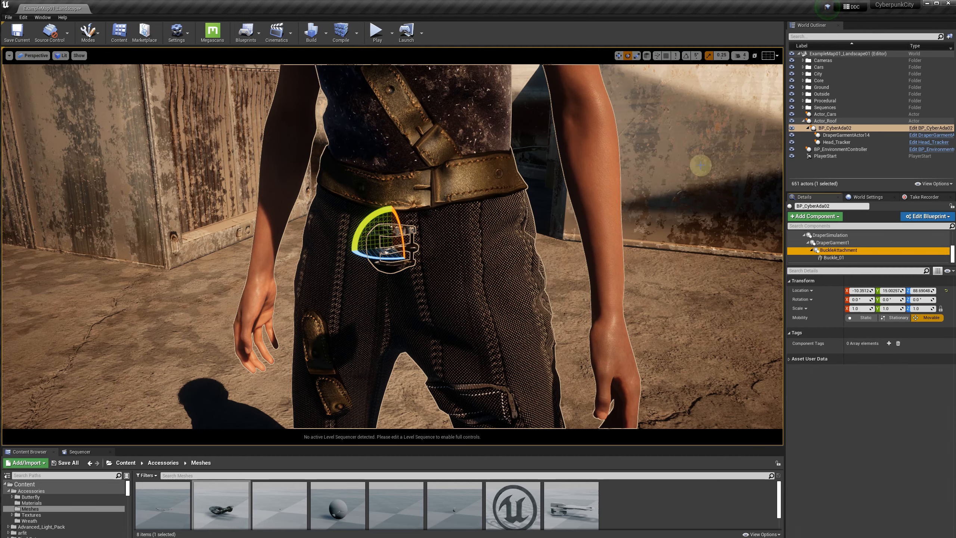
{"action": "left_click", "coordinate": [619, 55]}
{"action": "left_click_drag", "start_coordinate": [394, 218], "coordinate": [395, 161]}
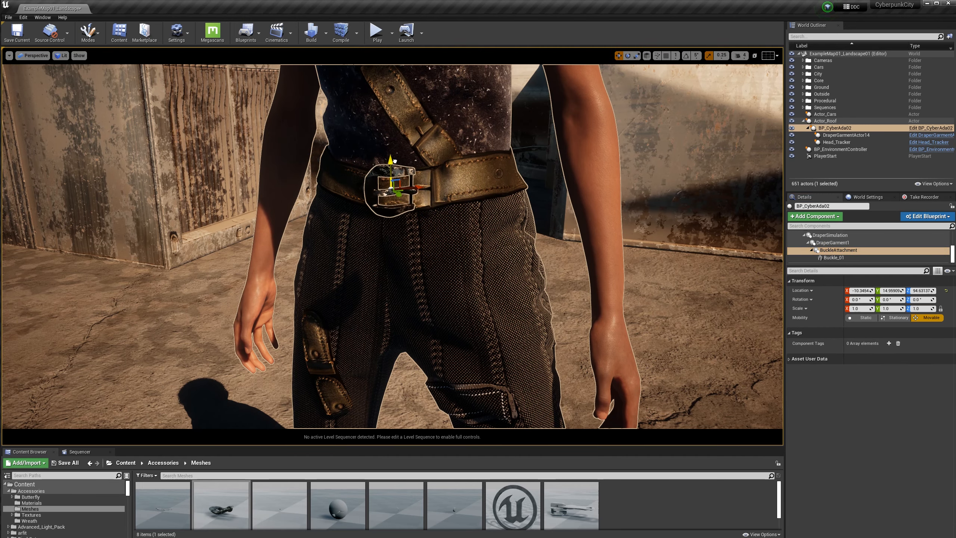
{"action": "left_click_drag", "start_coordinate": [420, 211], "coordinate": [486, 204], "text": "alt"}
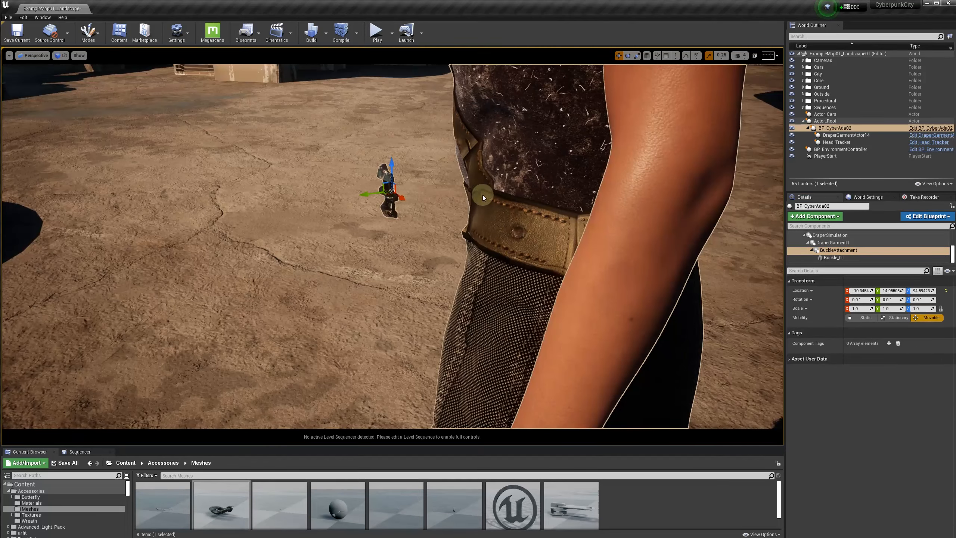
{"action": "left_click_drag", "start_coordinate": [365, 193], "coordinate": [433, 192]}
{"action": "left_click_drag", "start_coordinate": [457, 157], "coordinate": [456, 173]}
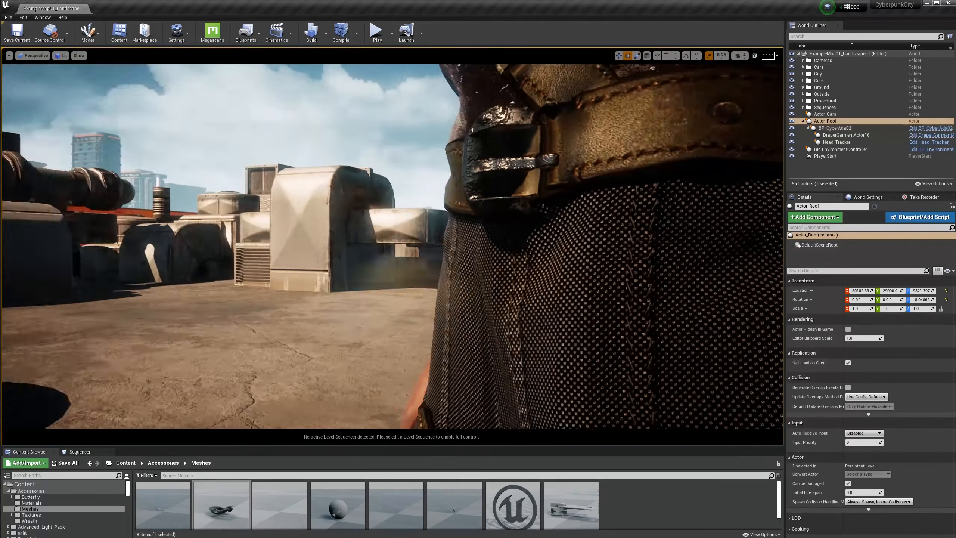
Add a second Draper Garment component under DraperSimulation, keeping its default name
{"action": "left_click_drag", "start_coordinate": [452, 241], "coordinate": [362, 241], "text": "alt"}
{"action": "left_click_drag", "start_coordinate": [402, 272], "coordinate": [492, 273], "text": "alt"}
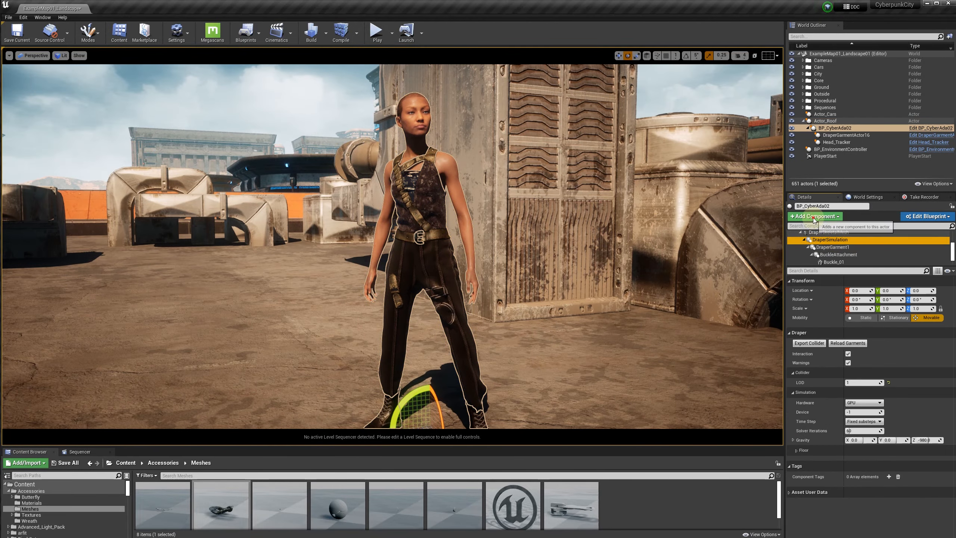
{"action": "left_click", "coordinate": [813, 216]}
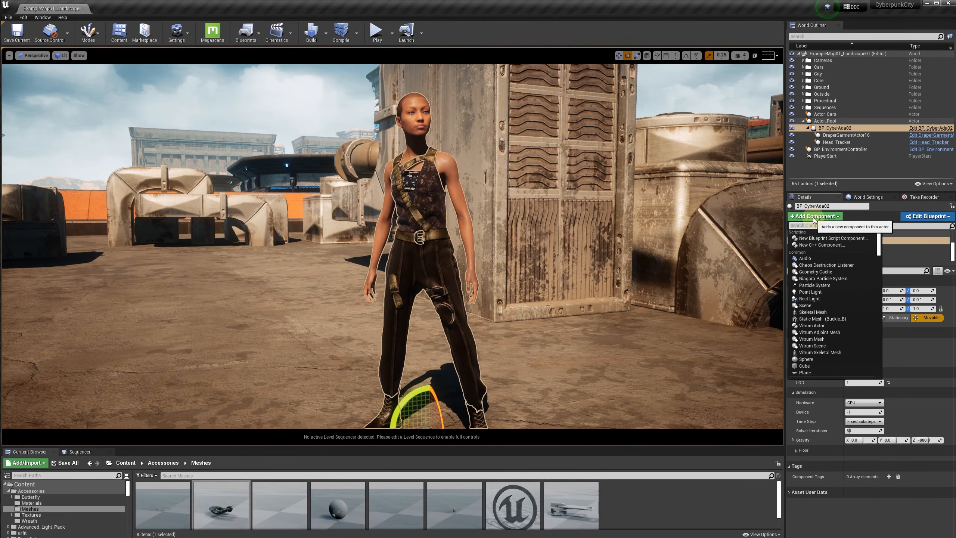
{"action": "type", "text": "draper"}
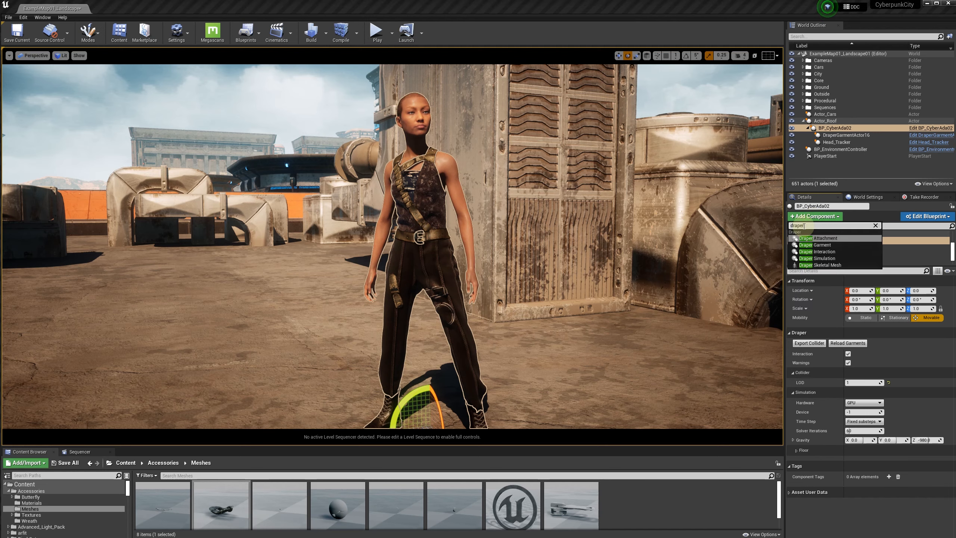
{"action": "left_click", "coordinate": [816, 245]}
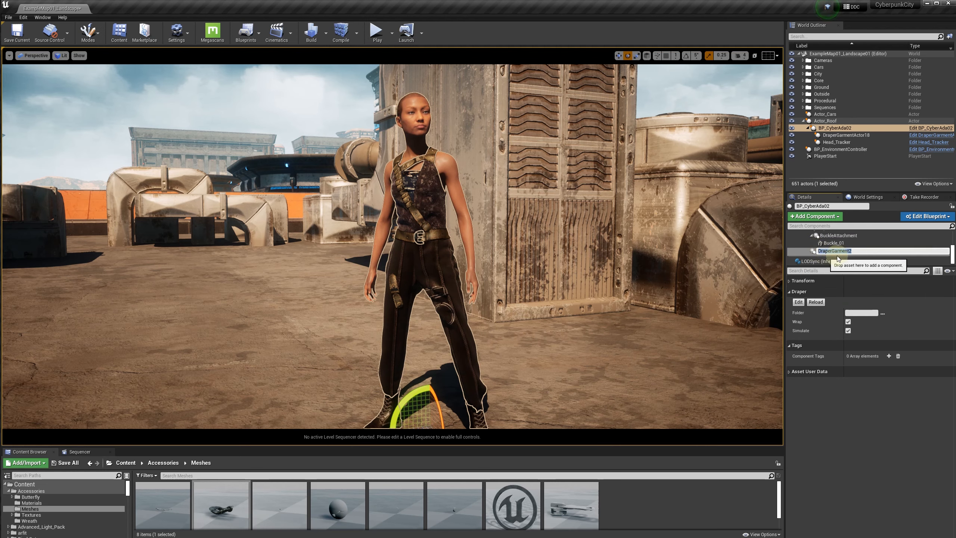
{"action": "key", "text": "Return"}
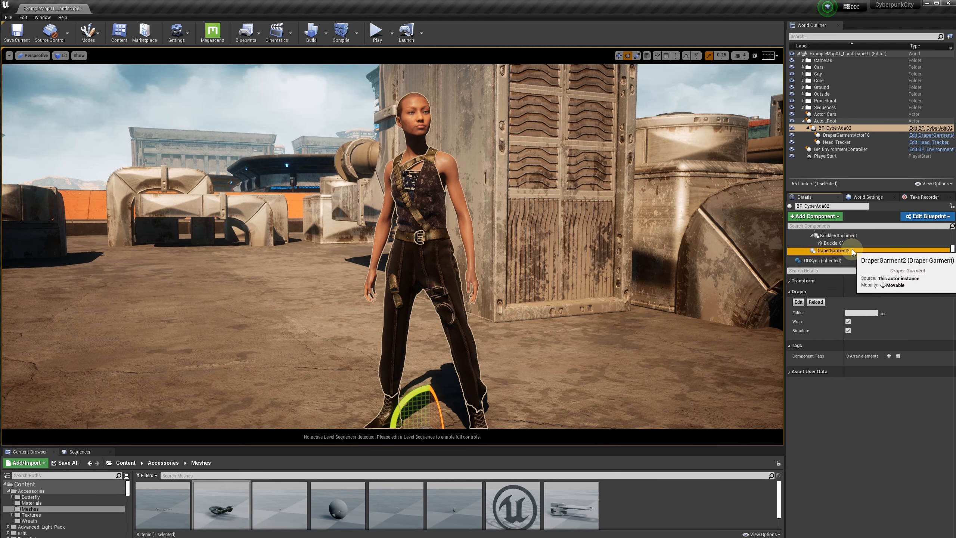
Load the plugin-metahuman-womens-tall-collartrench-2 folder as the garment for DraperGarment2
{"action": "left_click", "coordinate": [882, 313]}
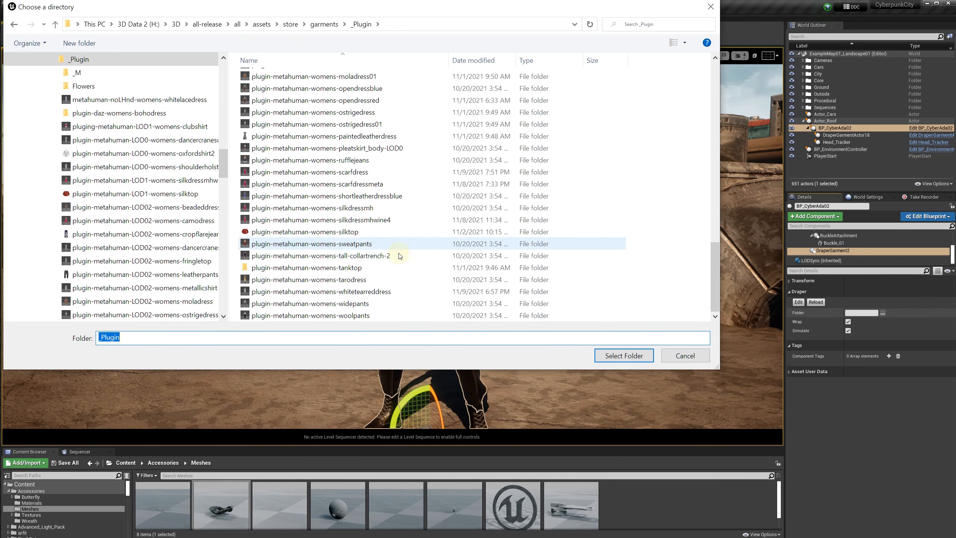
{"action": "left_click", "coordinate": [378, 259]}
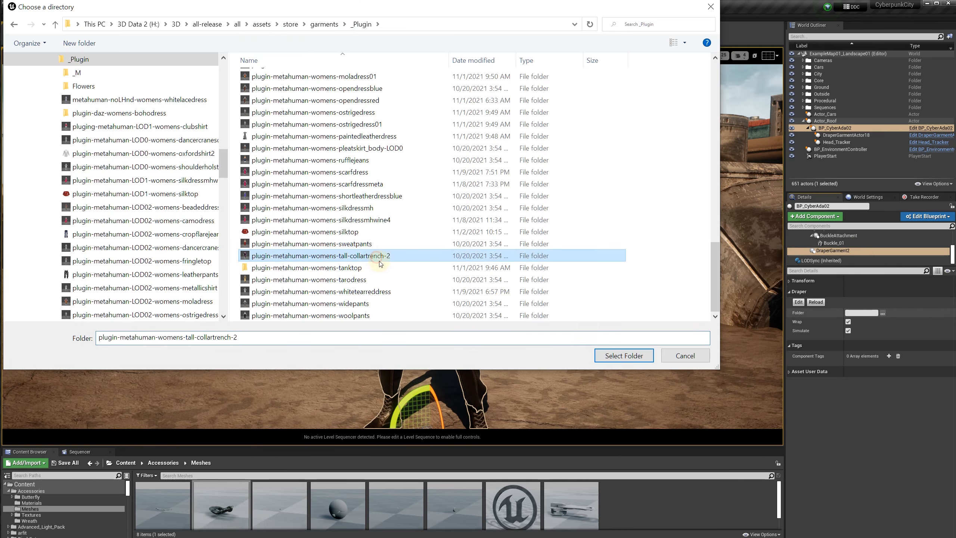
{"action": "left_click", "coordinate": [606, 354]}
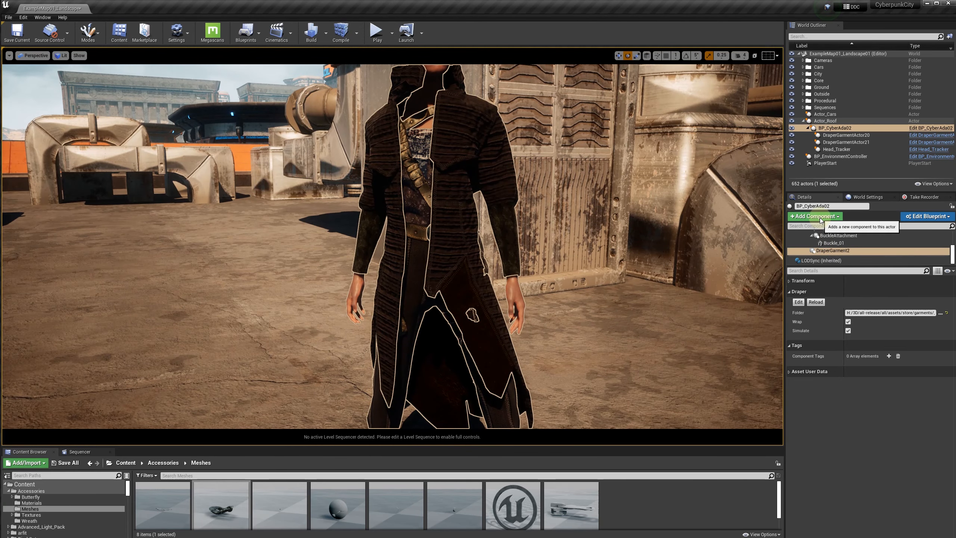
Add a Draper Attachment component named Button_101 under DraperGarment2
{"action": "left_click", "coordinate": [820, 218]}
{"action": "type", "text": "atta"}
{"action": "left_click", "coordinate": [824, 238]}
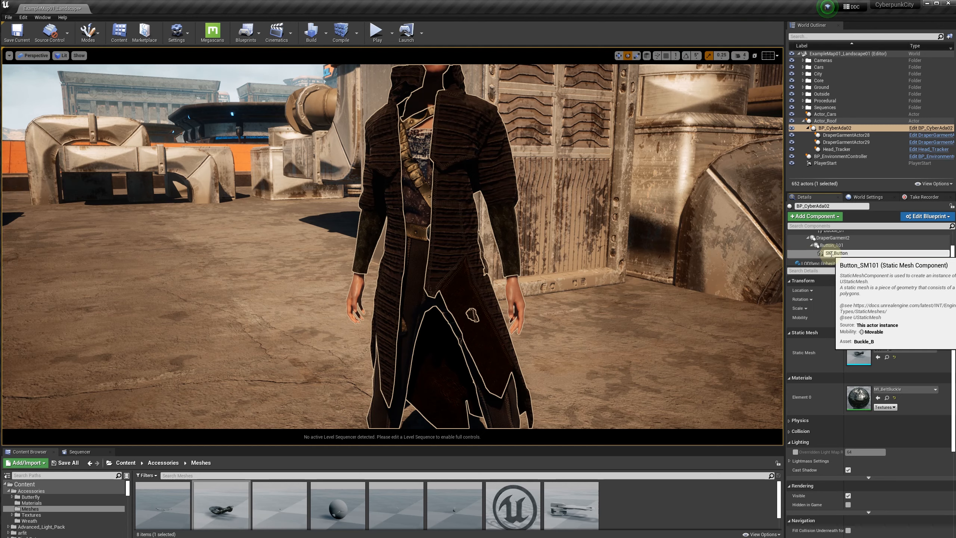
Name the static mesh under Button_101 SM_Button_101 and assign the Button mesh to it
{"action": "type", "text": "SM_Button_101"}
{"action": "key", "text": "Return"}
{"action": "left_click_drag", "start_coordinate": [288, 499], "coordinate": [859, 354]}
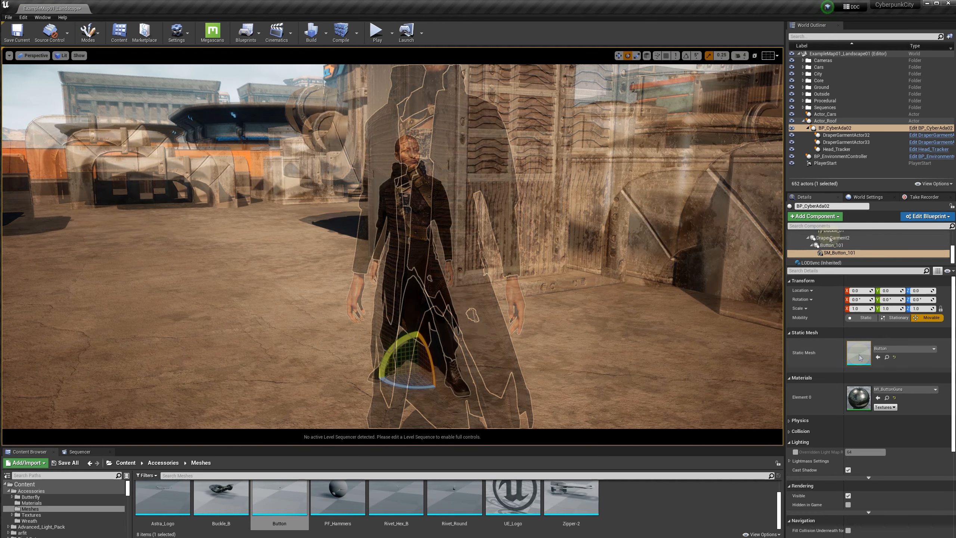
Move the Button_101 attachment onto the front edge of the trench coat, at about X -6.6, Y 12.6, Z 107.3
{"action": "left_click", "coordinate": [832, 245]}
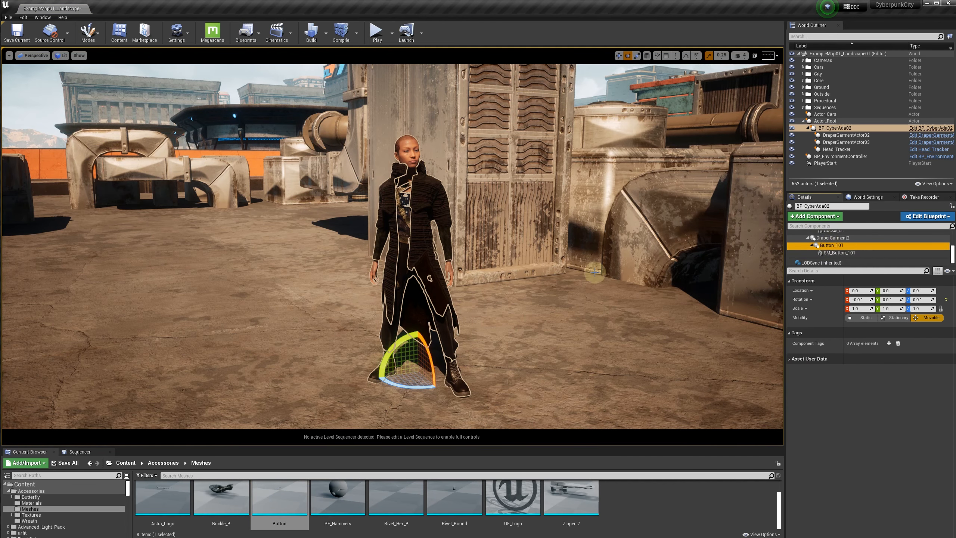
{"action": "left_click", "coordinate": [619, 55]}
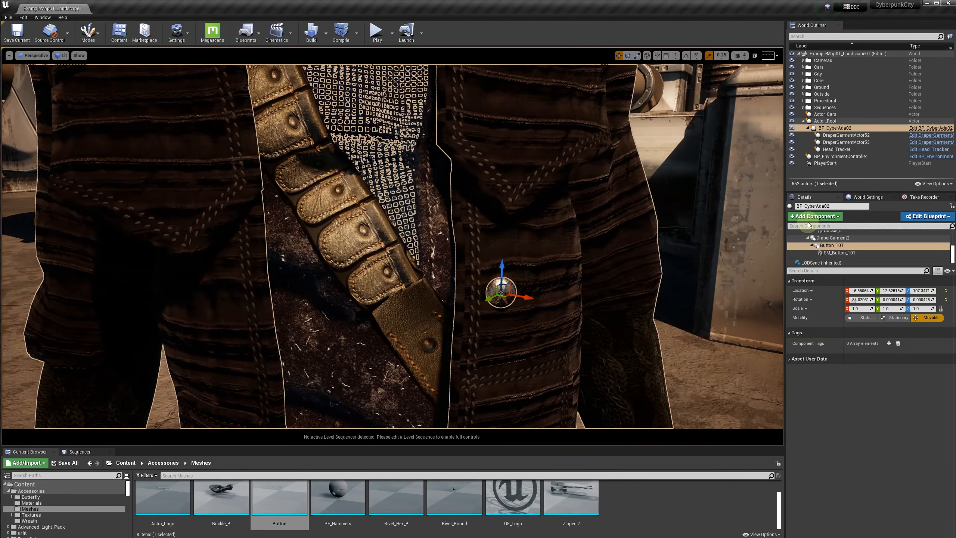
Rotate the SM_Button_101 mesh so the button lies flat against the front of the trench coat
{"action": "left_click", "coordinate": [830, 254]}
{"action": "left_click", "coordinate": [628, 56]}
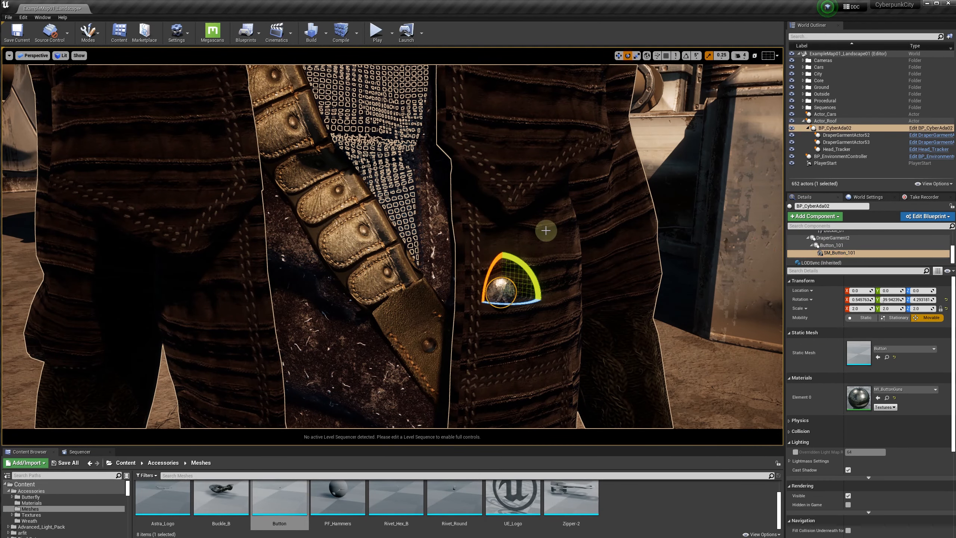
{"action": "left_click_drag", "start_coordinate": [529, 284], "coordinate": [545, 299]}
{"action": "left_click_drag", "start_coordinate": [521, 238], "coordinate": [621, 240], "text": "alt"}
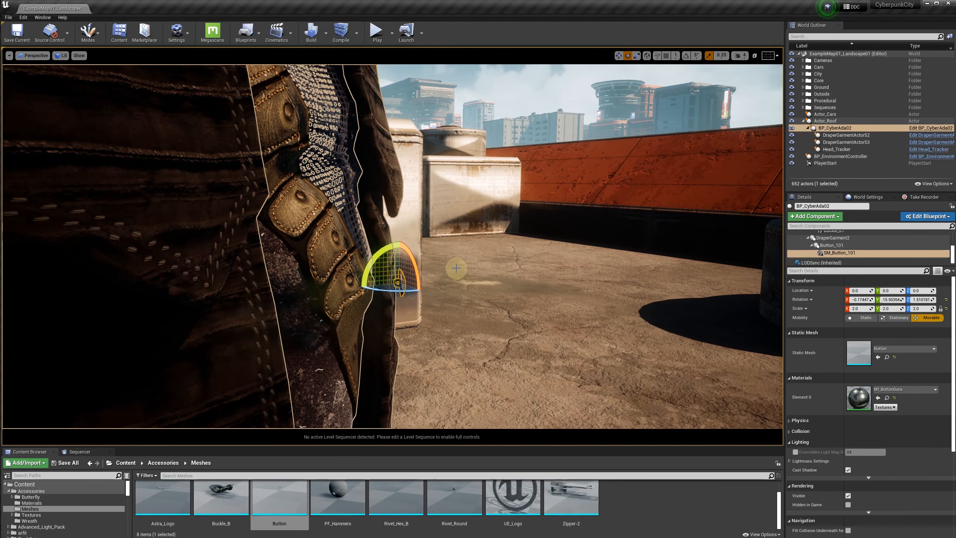
Move the Button_101 attachment closer to the coat fabric, to about X -6.6, Y 12.4, Z 107.3
{"action": "left_click", "coordinate": [830, 245]}
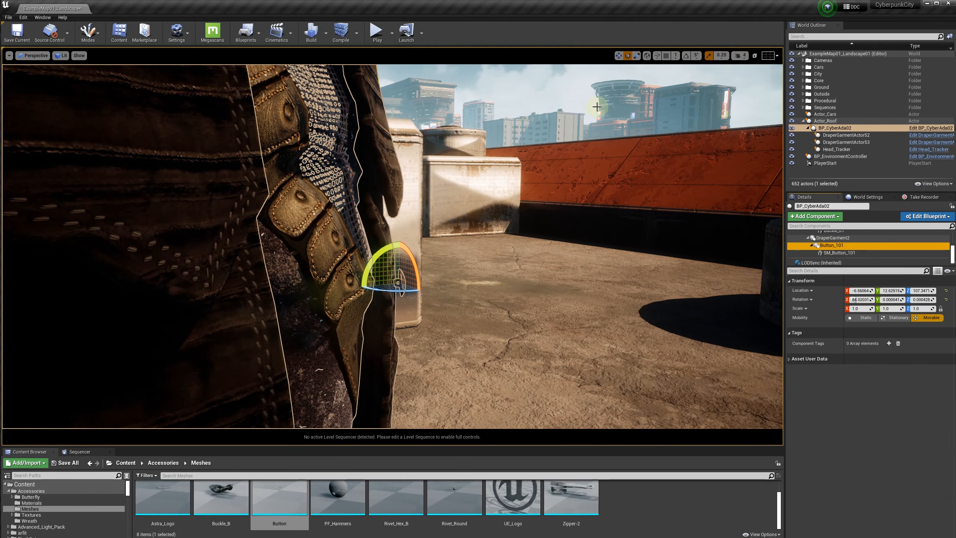
{"action": "left_click", "coordinate": [619, 56]}
{"action": "left_click_drag", "start_coordinate": [427, 279], "coordinate": [422, 280]}
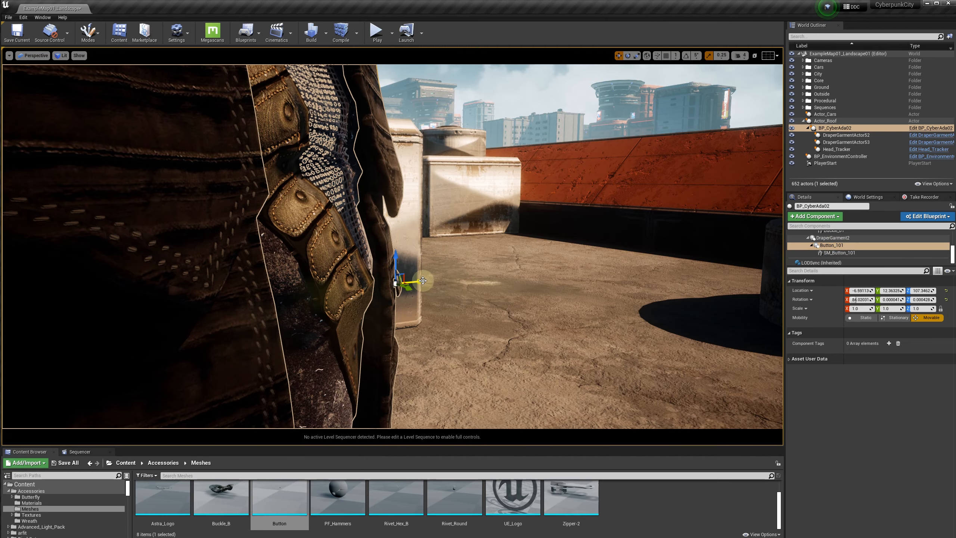
{"action": "left_click_drag", "start_coordinate": [508, 288], "coordinate": [522, 278], "text": "alt"}
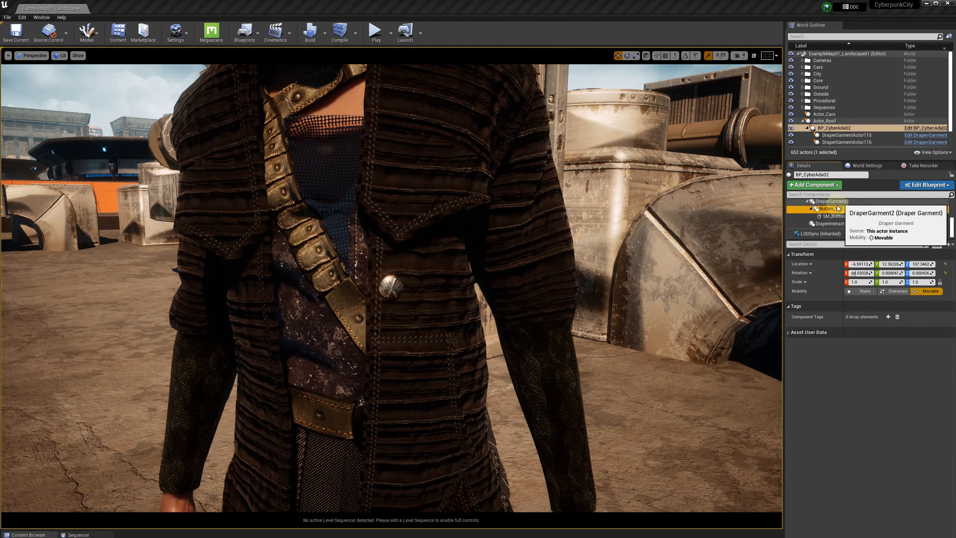
Duplicate the Button_101 attachment together with its SM_Button_101 mesh
{"action": "left_click", "coordinate": [828, 216], "text": "ctrl"}
{"action": "right_click", "coordinate": [827, 216]}
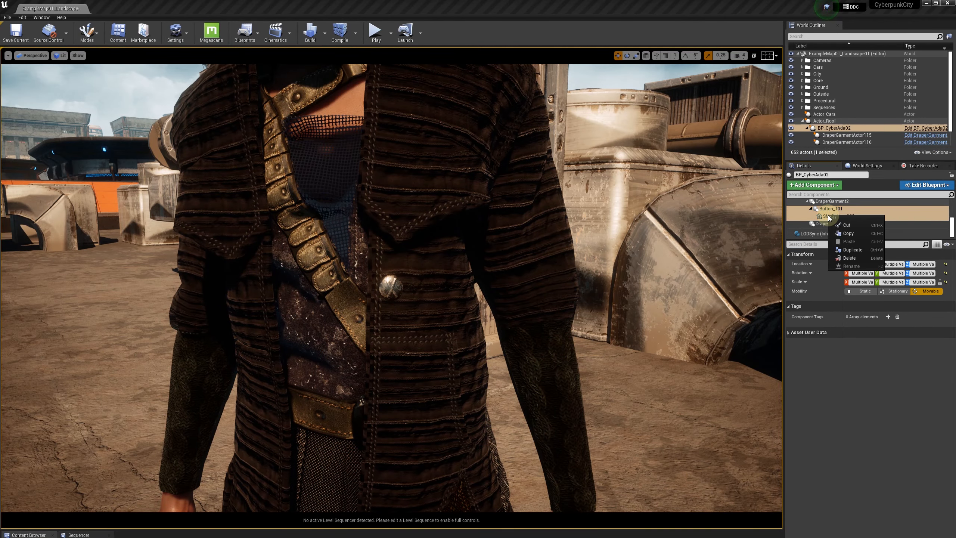
{"action": "left_click", "coordinate": [848, 250]}
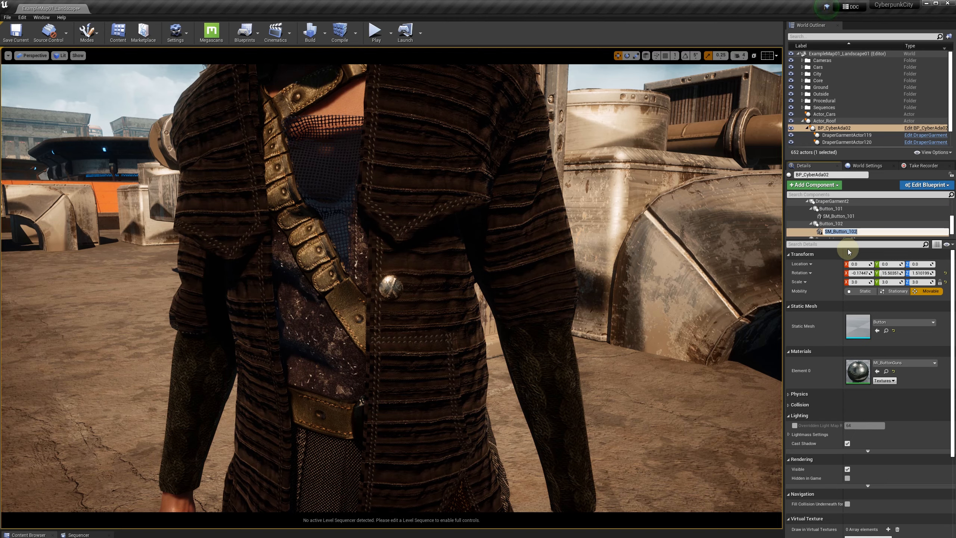
Move the duplicated button attachment down the coat's front edge, to about X -7.7, Y 13.6, Z 95.8
{"action": "left_click", "coordinate": [825, 224]}
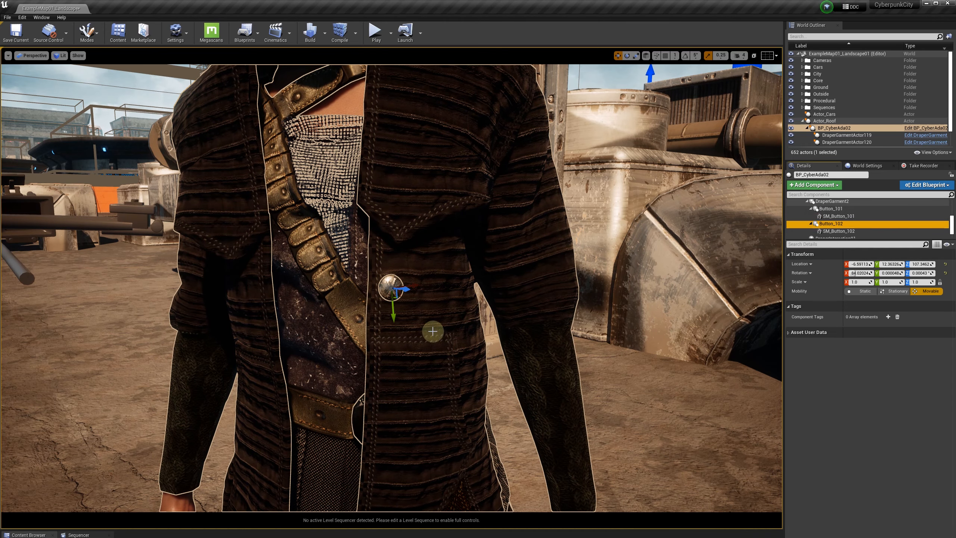
{"action": "left_click_drag", "start_coordinate": [395, 319], "coordinate": [388, 403]}
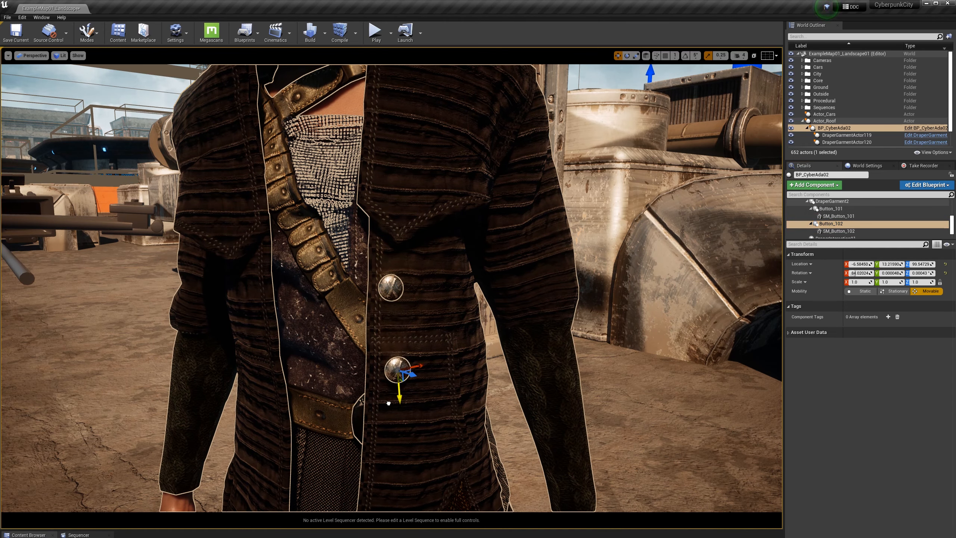
{"action": "left_click_drag", "start_coordinate": [420, 367], "coordinate": [416, 367]}
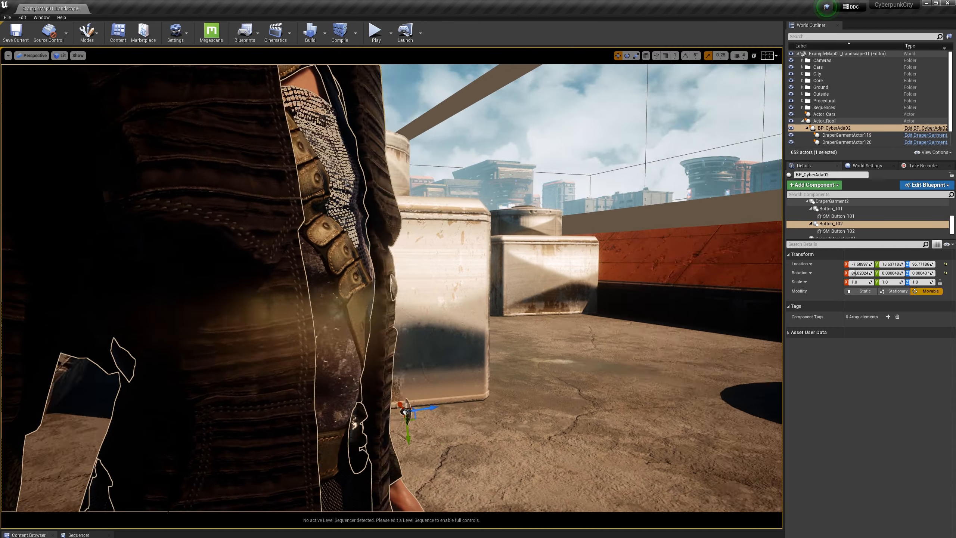
{"action": "left_click_drag", "start_coordinate": [428, 348], "coordinate": [436, 348], "text": "alt"}
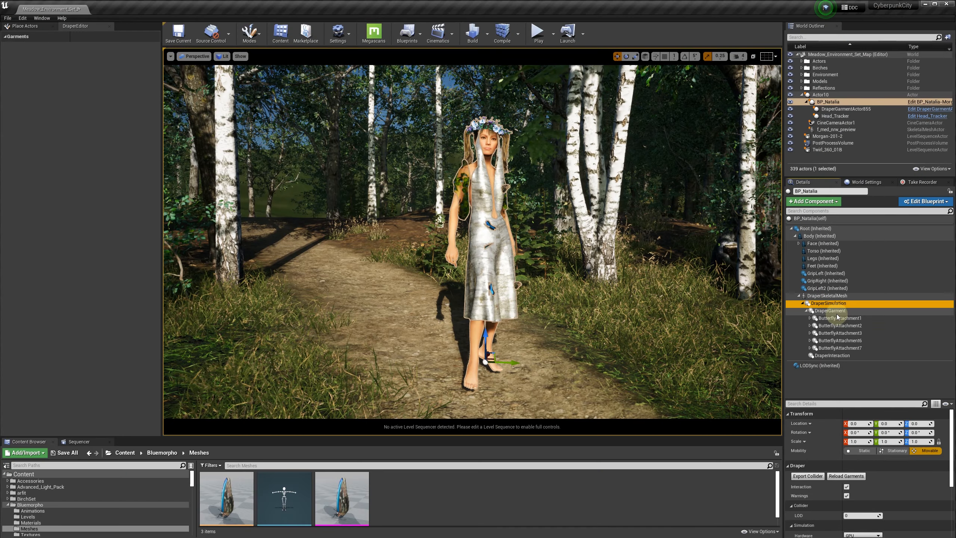
Add a Draper Attachment component named Butterfly00 under the DraperGarment of BP_Natalia
{"action": "left_click", "coordinate": [818, 202]}
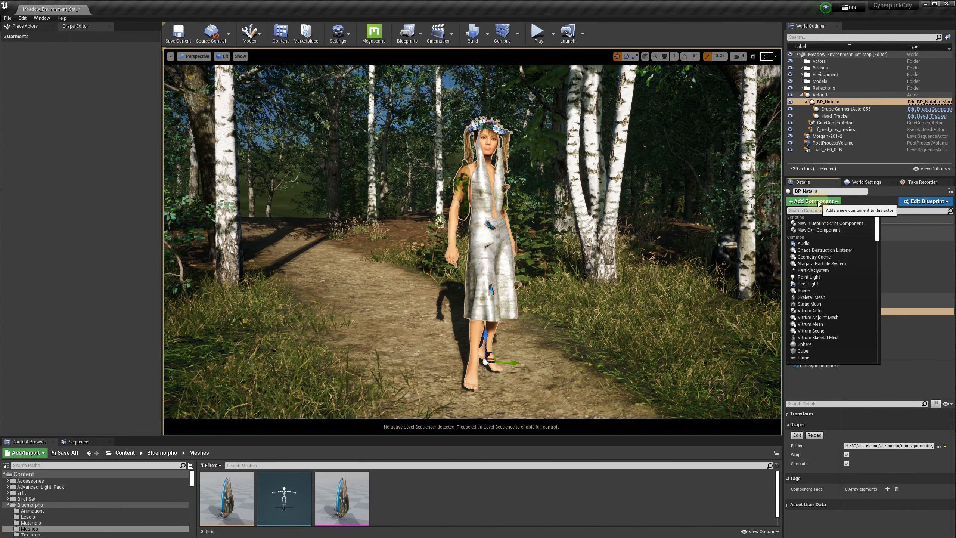
{"action": "type", "text": "draper"}
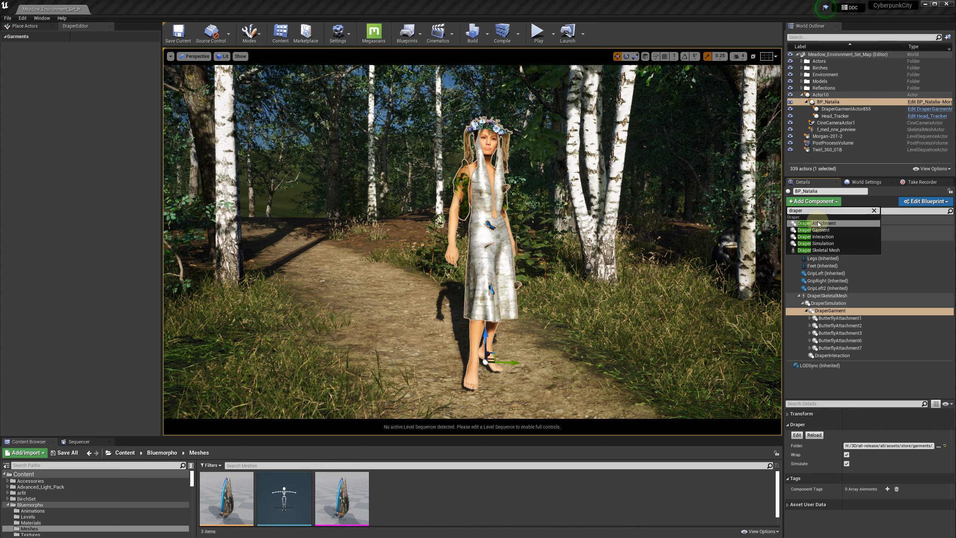
{"action": "left_click", "coordinate": [818, 223]}
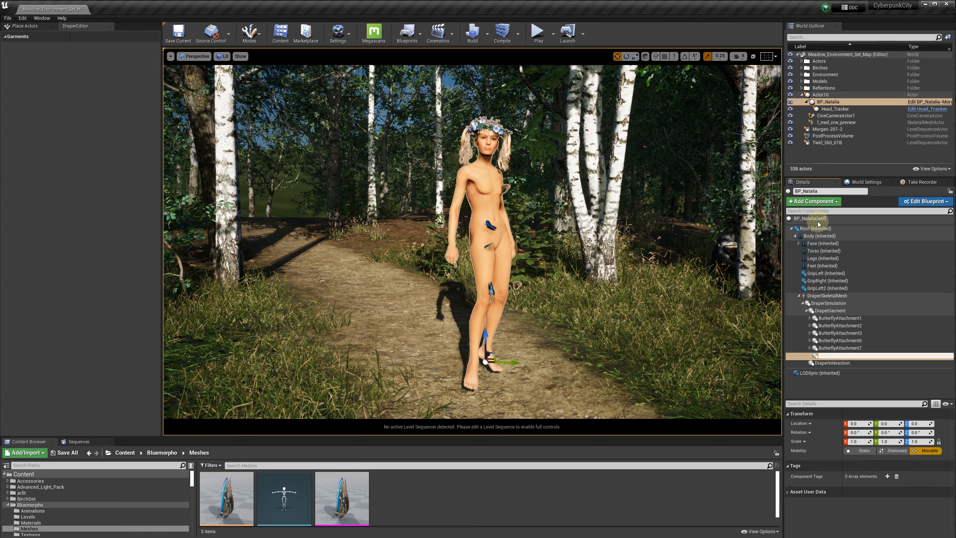
{"action": "left_click_drag", "start_coordinate": [860, 358], "coordinate": [822, 356]}
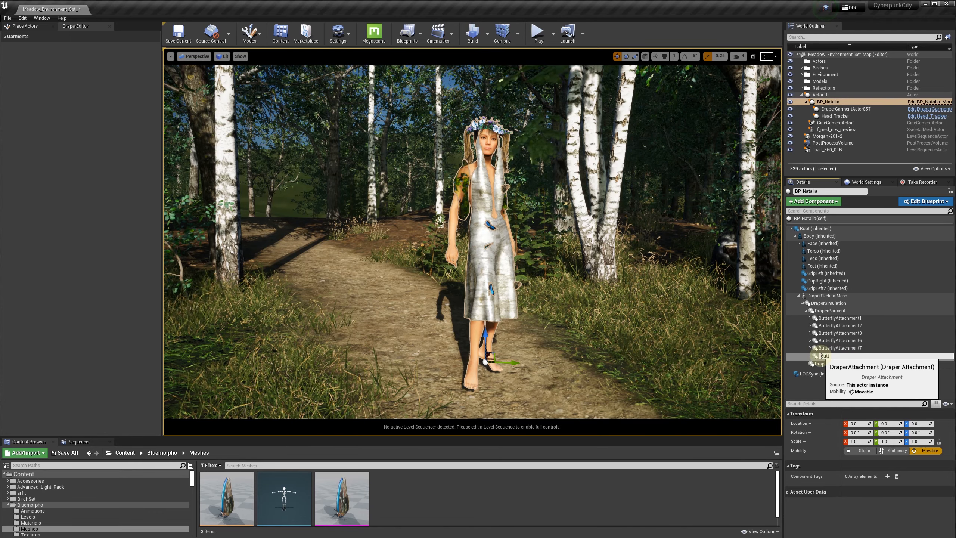
{"action": "type", "text": "Butterfly00"}
{"action": "key", "text": "Return"}
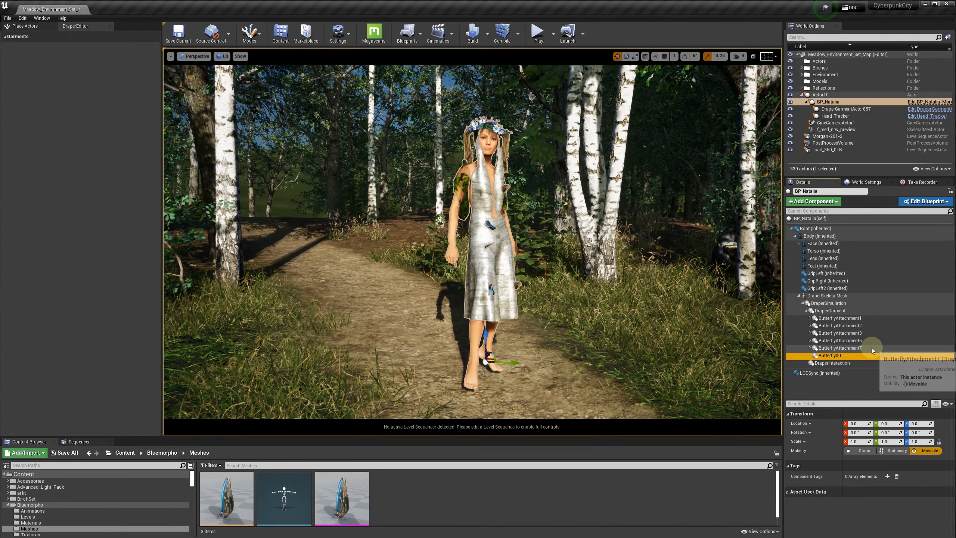
Add a Skeletal Mesh component named Butterfly000 under the Butterfly00 attachment
{"action": "left_click", "coordinate": [819, 202]}
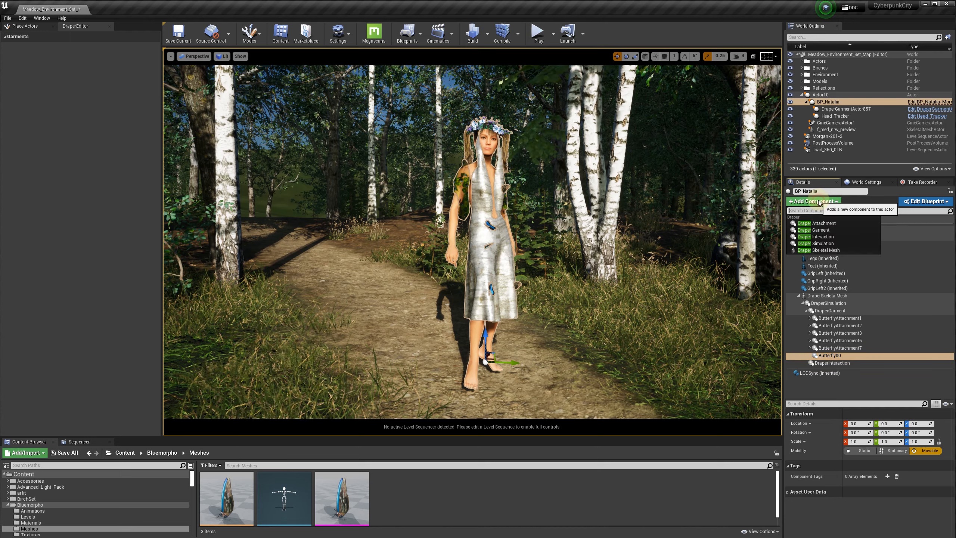
{"action": "type", "text": "ske"}
{"action": "left_click", "coordinate": [822, 264]}
{"action": "left_click", "coordinate": [860, 364]}
{"action": "key", "text": "BackSpace"}
{"action": "key", "text": "BackSpace"}
{"action": "key", "text": "BackSpace"}
{"action": "key", "text": "BackSpace"}
{"action": "key", "text": "BackSpace"}
{"action": "key", "text": "BackSpace"}
{"action": "key", "text": "BackSpace"}
{"action": "key", "text": "BackSpace"}
{"action": "key", "text": "BackSpace"}
{"action": "key", "text": "BackSpace"}
{"action": "key", "text": "BackSpace"}
{"action": "key", "text": "BackSpace"}
{"action": "type", "text": "Butter"}
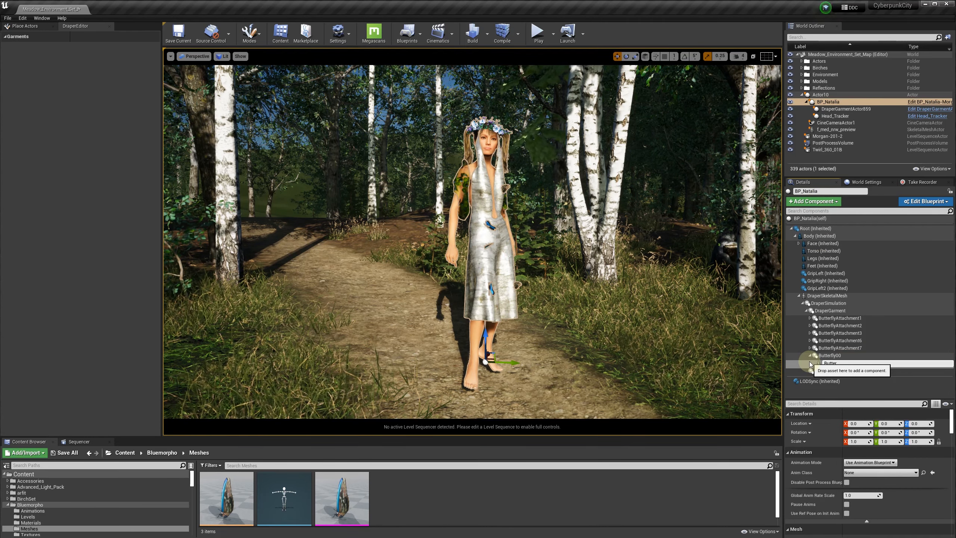
{"action": "type", "text": "fly000"}
{"action": "key", "text": "Return"}
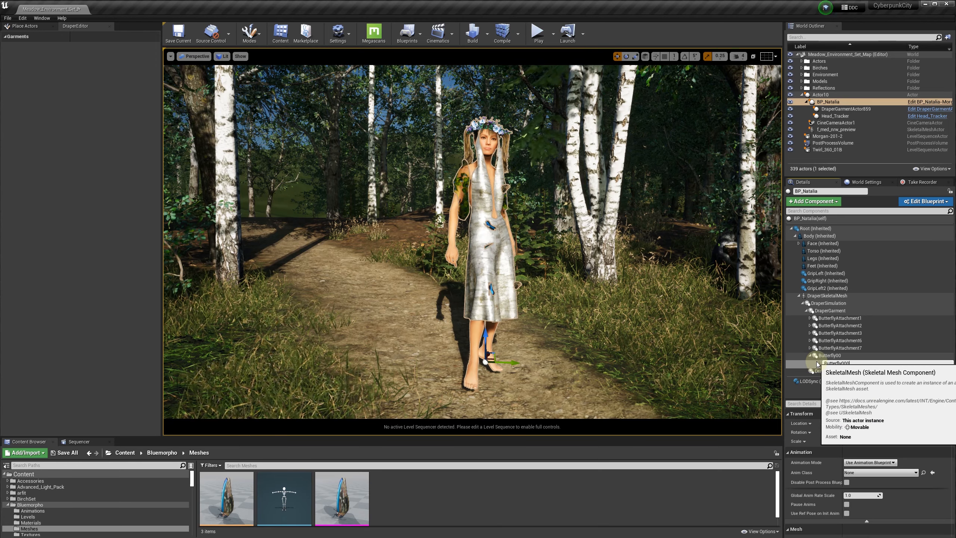
Assign the SM_Bluemorpho skeletal mesh to Butterfly000 and set its scale to 0.1 on all axes
{"action": "scroll", "coordinate": [913, 456], "scroll_direction": "down", "scroll_amount": 3}
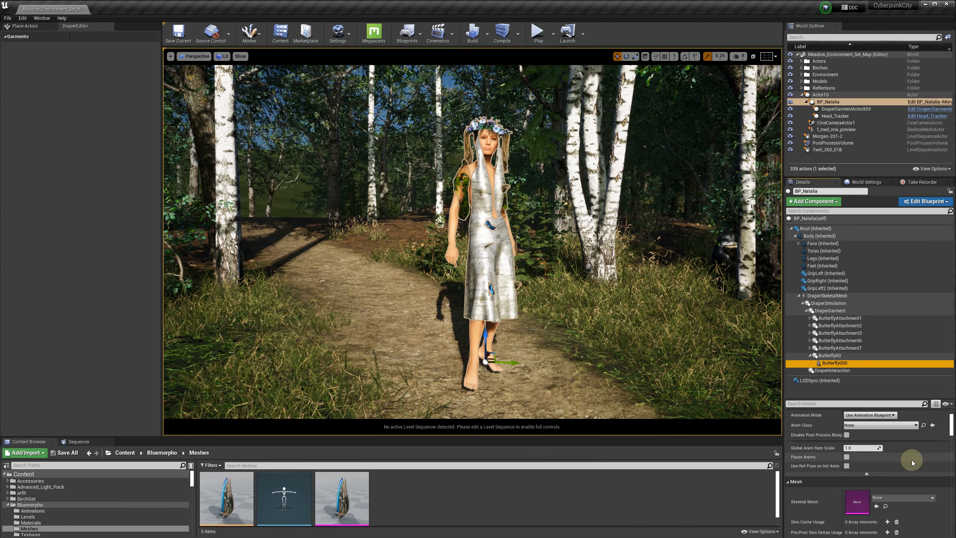
{"action": "left_click_drag", "start_coordinate": [357, 493], "coordinate": [857, 466]}
{"action": "scroll", "coordinate": [862, 460], "scroll_direction": "up", "scroll_amount": 3}
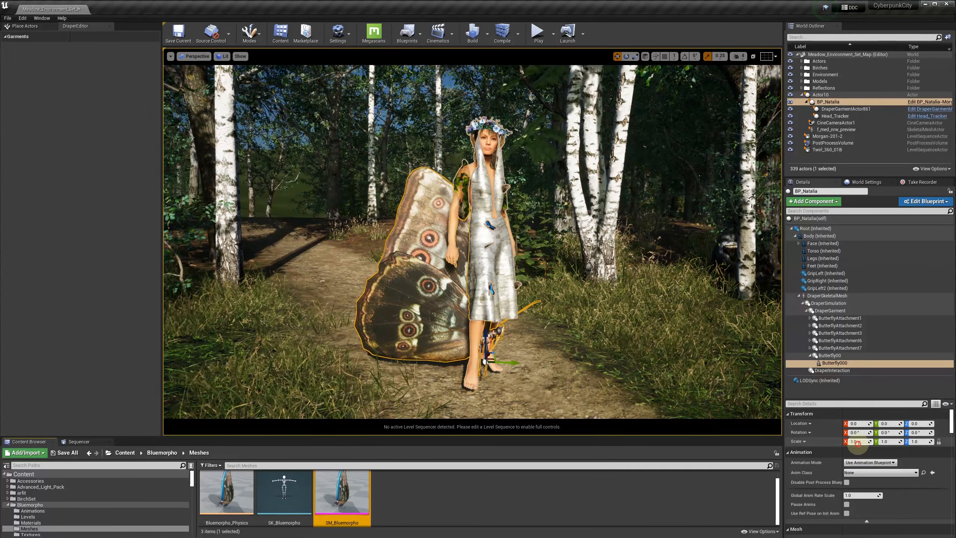
{"action": "left_click", "coordinate": [863, 441]}
{"action": "type", "text": "0.1"}
{"action": "key", "text": "Return"}
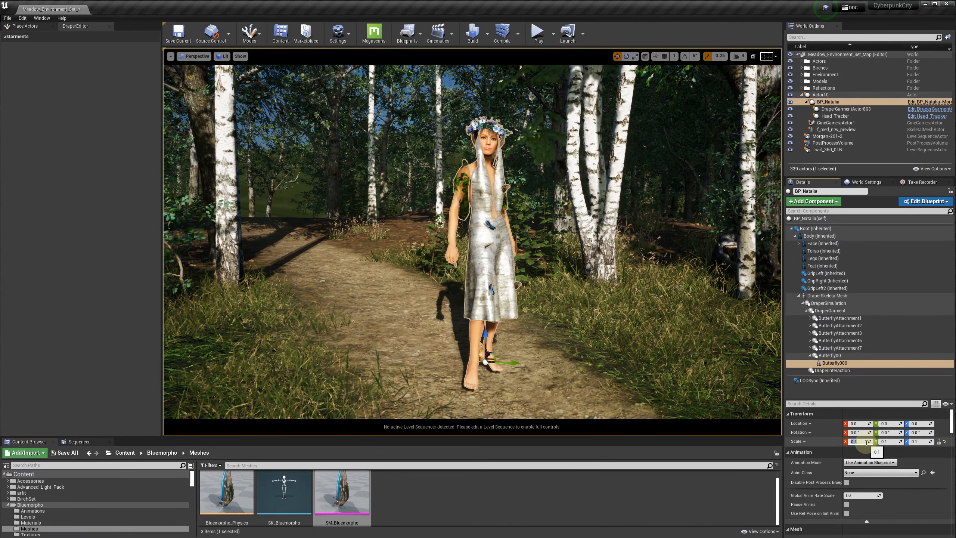
Move the Butterfly00 attachment onto the side of the birch-bark dress, above the existing butterfly near the skirt's edge
{"action": "left_click", "coordinate": [830, 356]}
{"action": "double_click", "coordinate": [816, 357]}
{"action": "left_click_drag", "start_coordinate": [499, 251], "coordinate": [580, 275]}
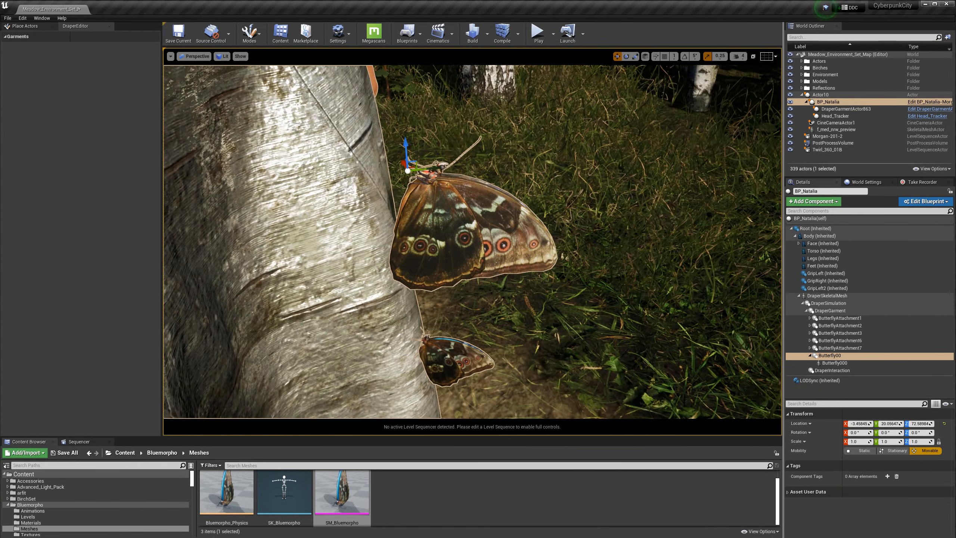
{"action": "left_click_drag", "start_coordinate": [431, 162], "coordinate": [397, 166]}
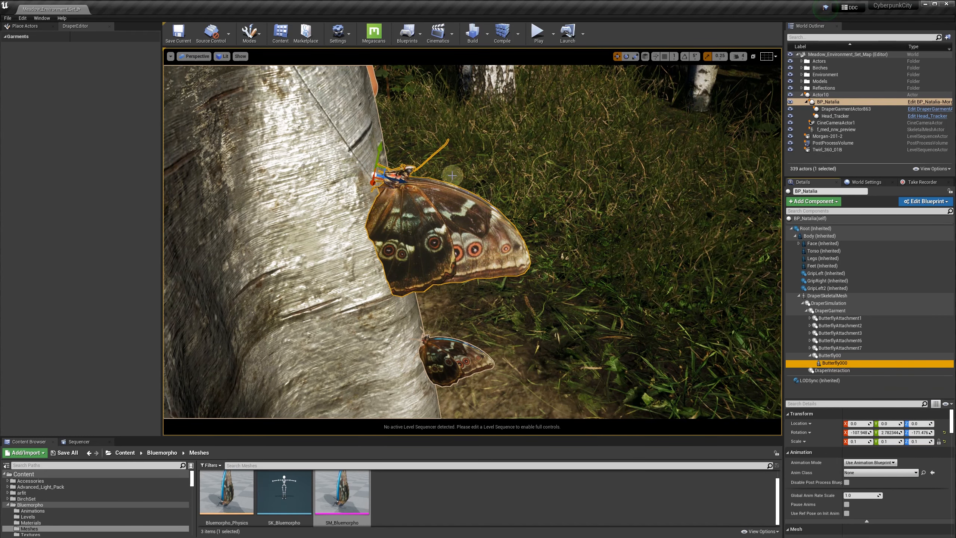
Rotate the Butterfly000 mesh so it perches on the dress surface and set its scale to 0.06 on all axes
{"action": "left_click_drag", "start_coordinate": [367, 146], "coordinate": [351, 141]}
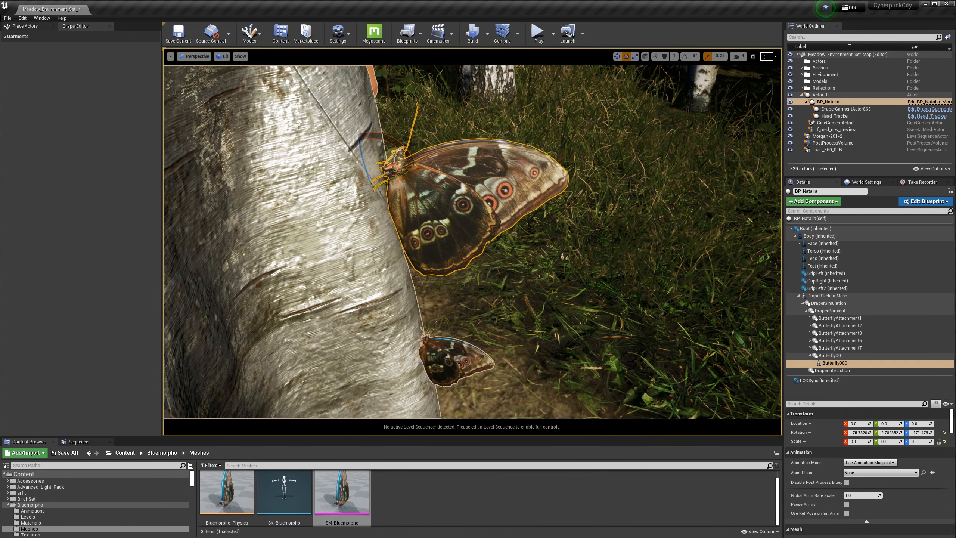
{"action": "type", "text": "0.06"}
{"action": "key", "text": "Return"}
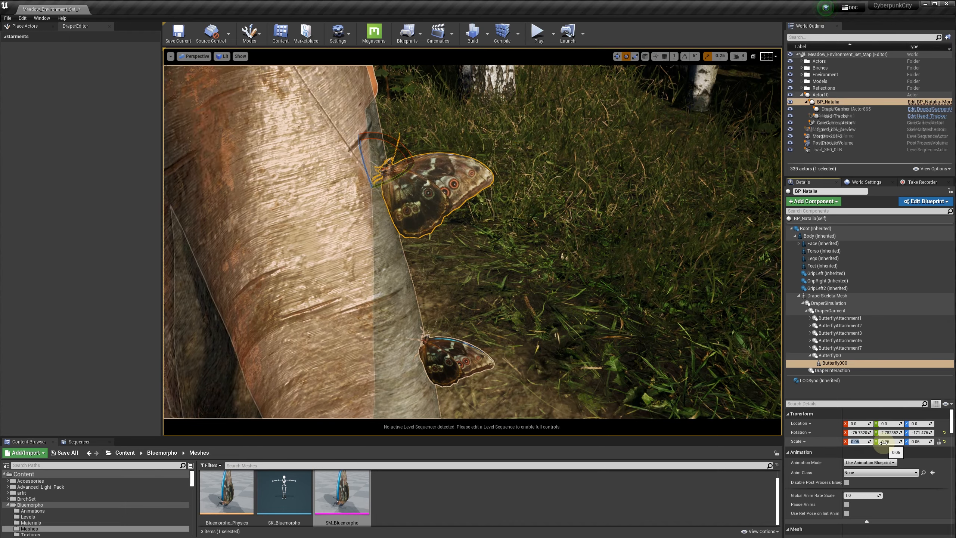
{"action": "scroll", "coordinate": [556, 259], "scroll_direction": "down", "scroll_amount": 5}
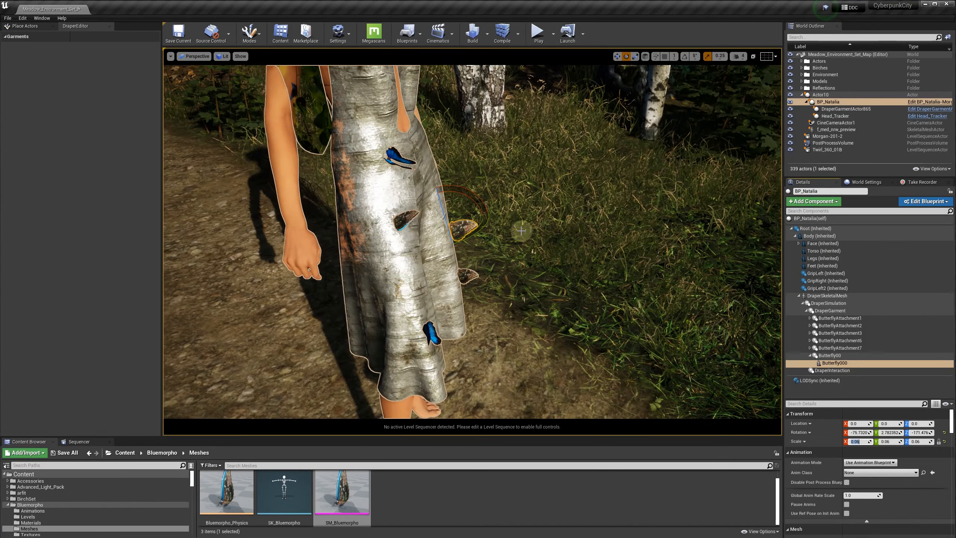
{"action": "left_click_drag", "start_coordinate": [519, 227], "coordinate": [479, 226], "text": "alt"}
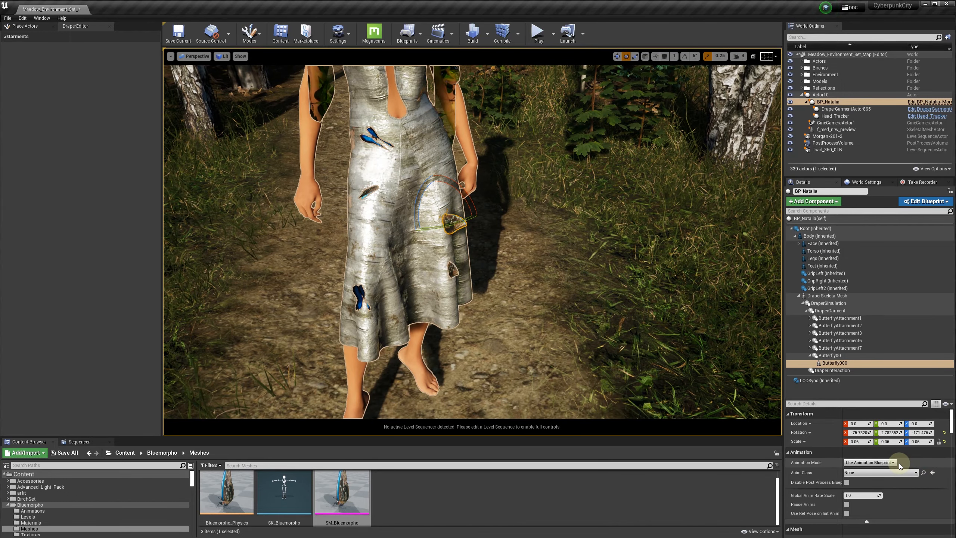
Set Butterfly000's animation mode to Use Animation Asset with Bluemorpho_Eat_Anim as the animation, and play the level
{"action": "left_click", "coordinate": [865, 474]}
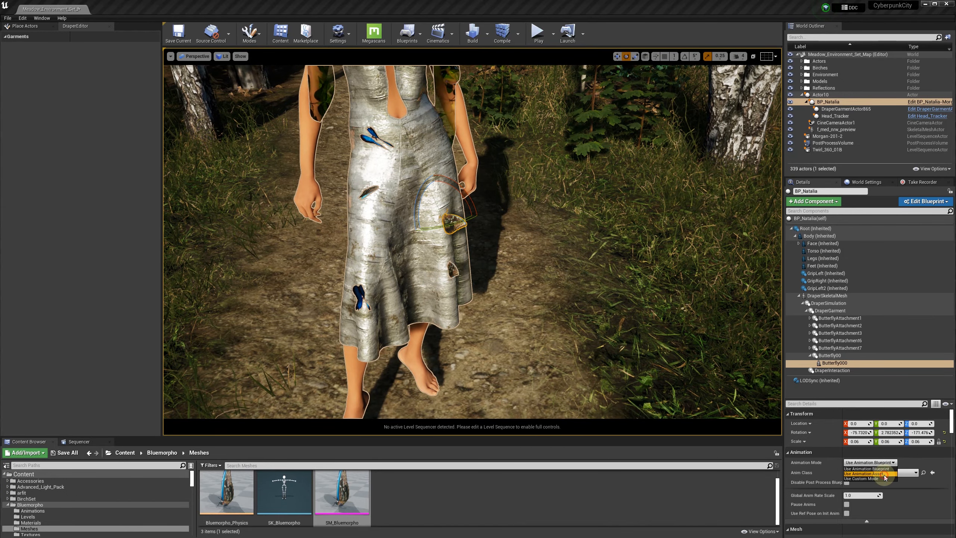
{"action": "left_click", "coordinate": [56, 511]}
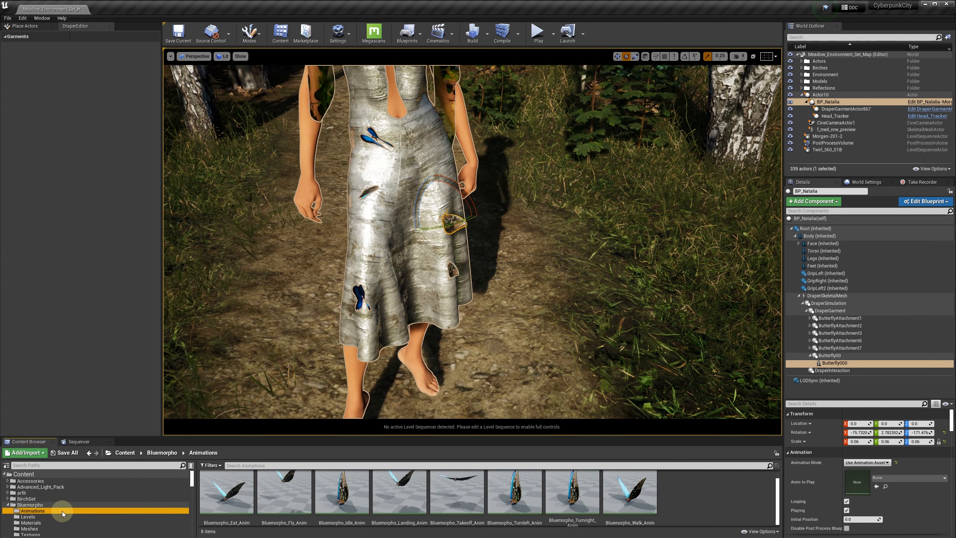
{"action": "left_click_drag", "start_coordinate": [227, 491], "coordinate": [855, 482]}
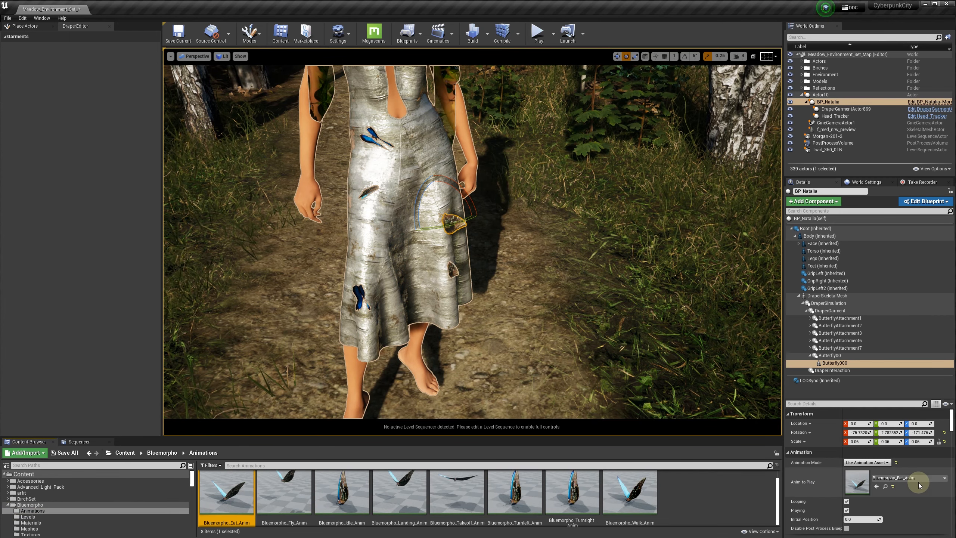
{"action": "left_click", "coordinate": [536, 35]}
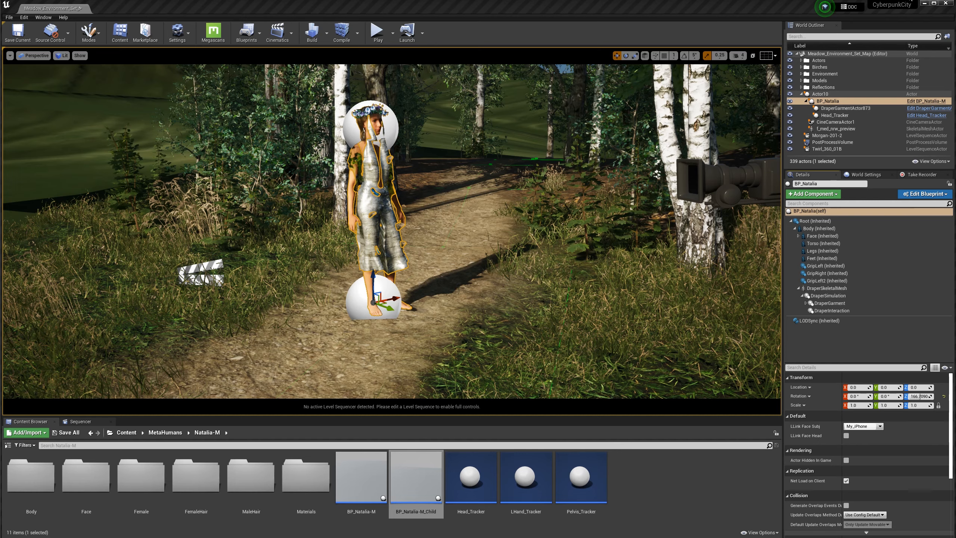
Create a child Blueprint class of BP_Natalia-M, open it in the Blueprint editor, and return to the level
{"action": "right_click", "coordinate": [362, 485]}
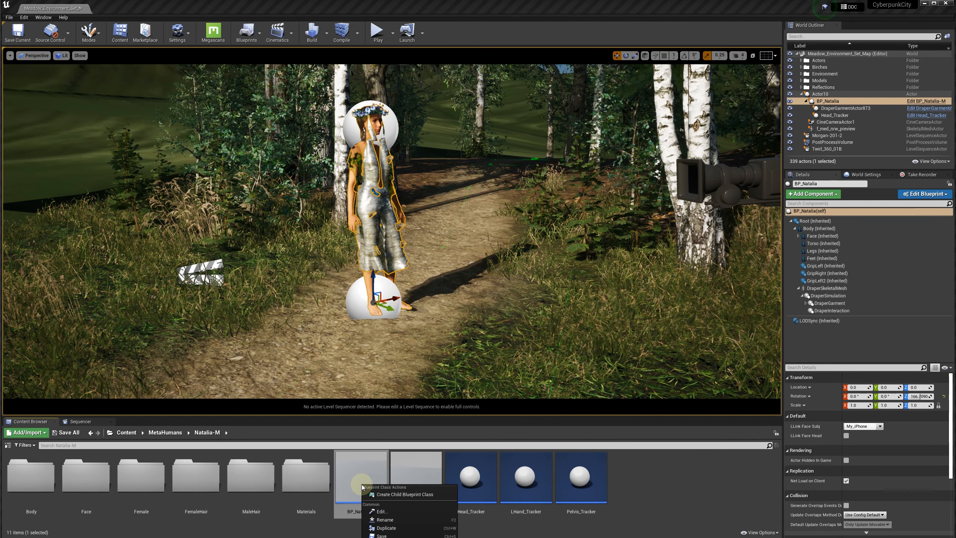
{"action": "left_click", "coordinate": [396, 495]}
{"action": "key", "text": "Return"}
{"action": "double_click", "coordinate": [471, 479]}
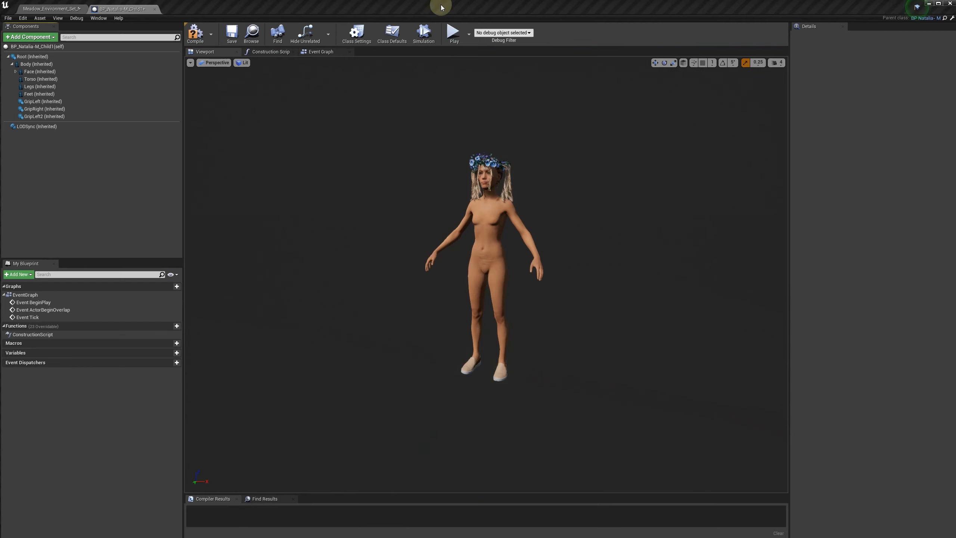
{"action": "left_click", "coordinate": [47, 9]}
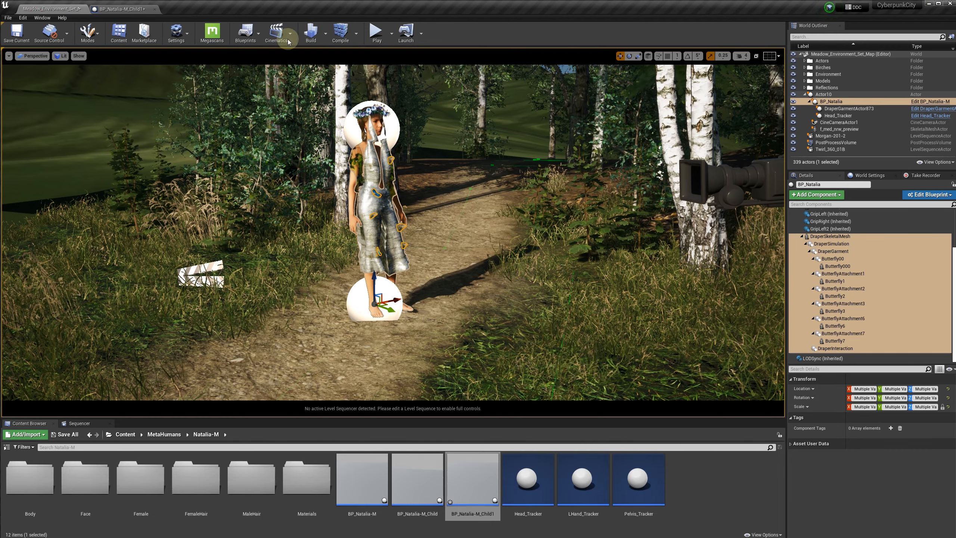
Copy the Draper component hierarchy from DraperSkeletalMesh through DraperInteraction on BP_Natalia and paste it into the BP_Natalia-M_Child1 Blueprint
{"action": "left_click", "coordinate": [817, 237]}
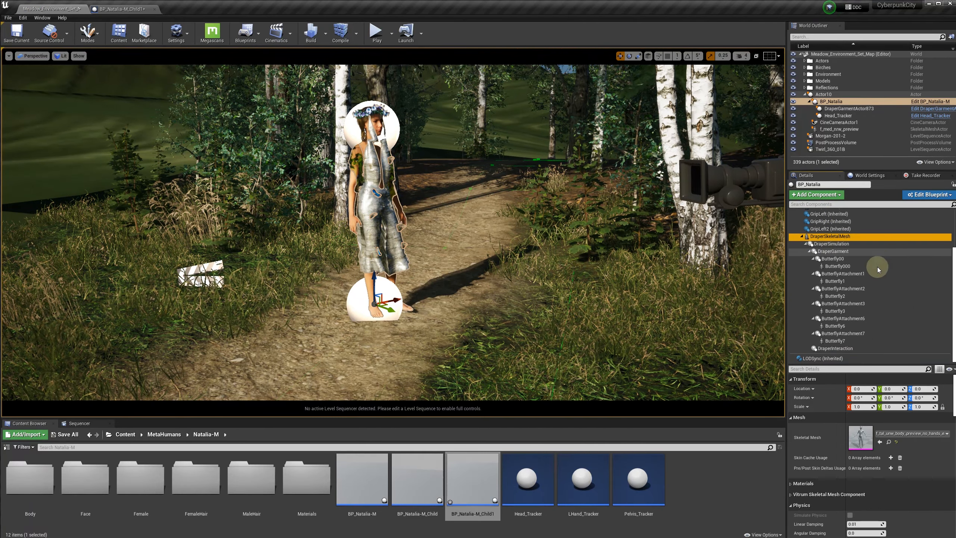
{"action": "left_click", "coordinate": [844, 348], "text": "shift"}
{"action": "right_click", "coordinate": [845, 349]}
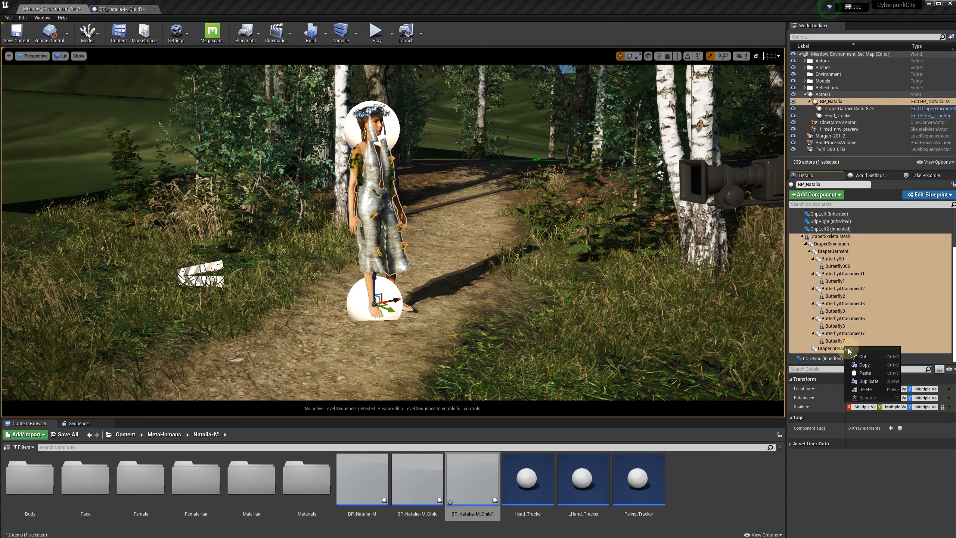
{"action": "left_click", "coordinate": [867, 365]}
{"action": "left_click", "coordinate": [120, 8]}
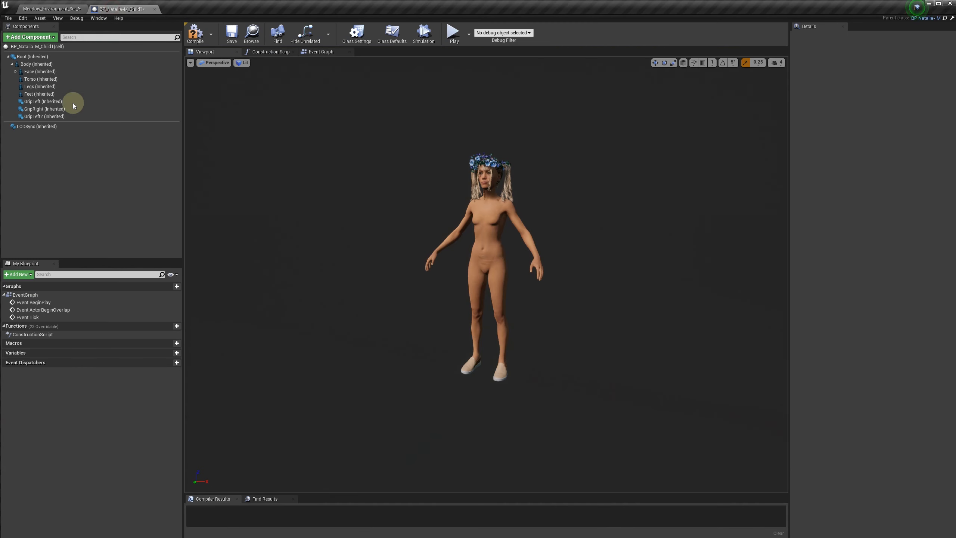
{"action": "right_click", "coordinate": [46, 158]}
{"action": "left_click", "coordinate": [64, 167]}
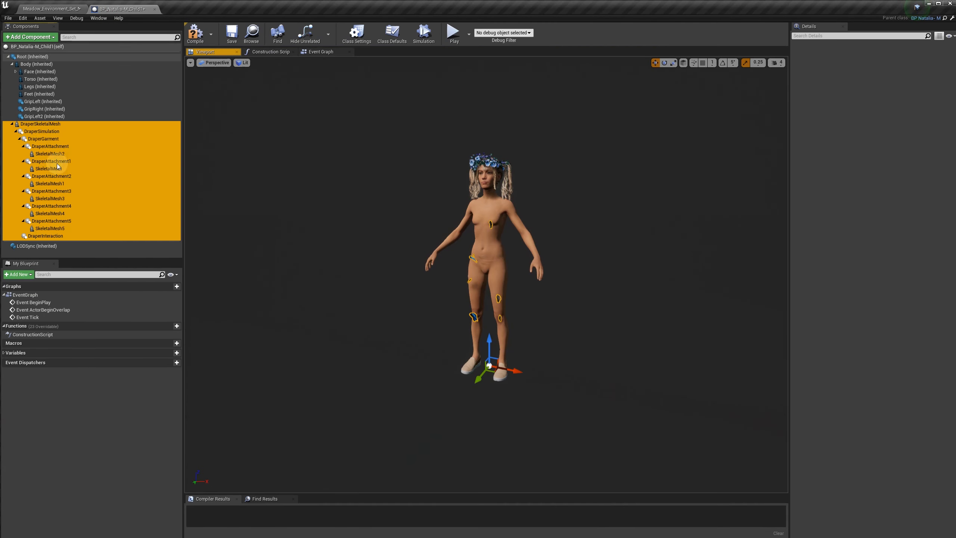
Parent DraperSkeletalMesh to the inherited Body component, then compile and save the child Blueprint
{"action": "left_click", "coordinate": [38, 123]}
{"action": "left_click_drag", "start_coordinate": [38, 124], "coordinate": [31, 63]}
{"action": "left_click", "coordinate": [194, 37]}
{"action": "left_click", "coordinate": [231, 32]}
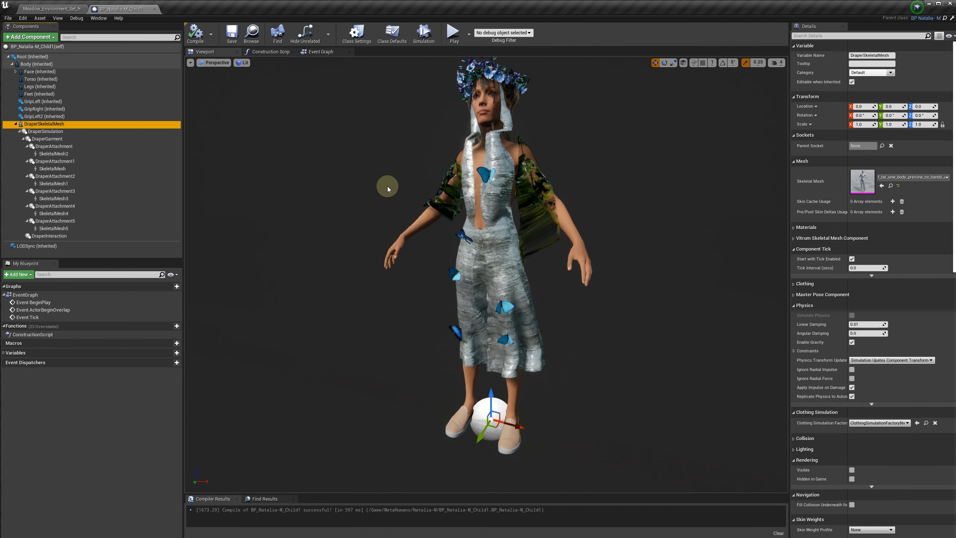
Return to the meadow level and place an instance of BP_Natalia-M_Child1 on the forest path
{"action": "left_click", "coordinate": [53, 9]}
{"action": "left_click", "coordinate": [472, 479]}
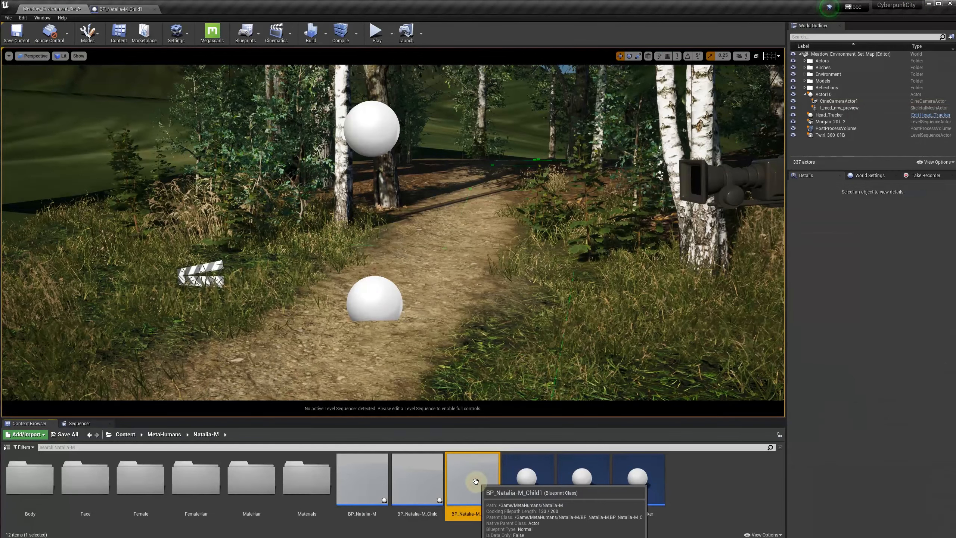
{"action": "left_click_drag", "start_coordinate": [424, 323], "coordinate": [424, 316]}
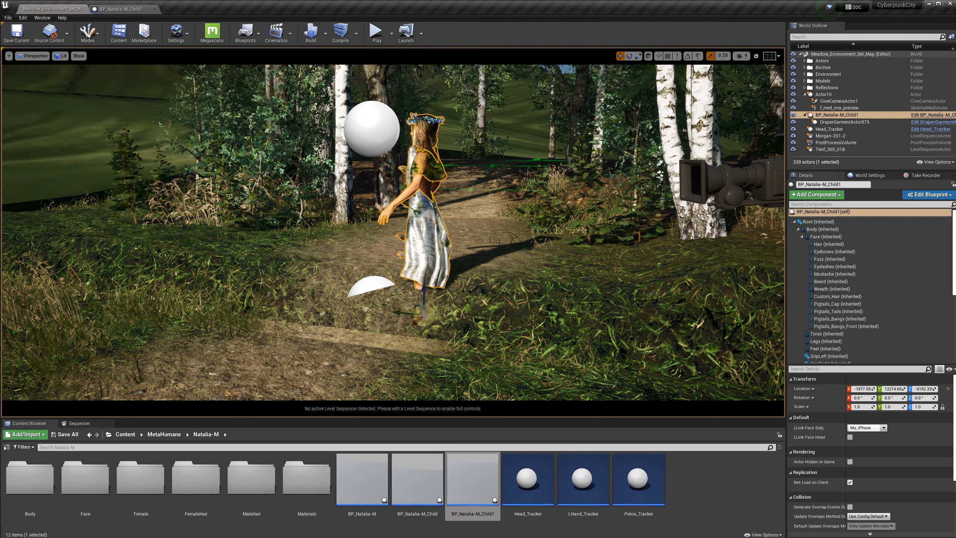